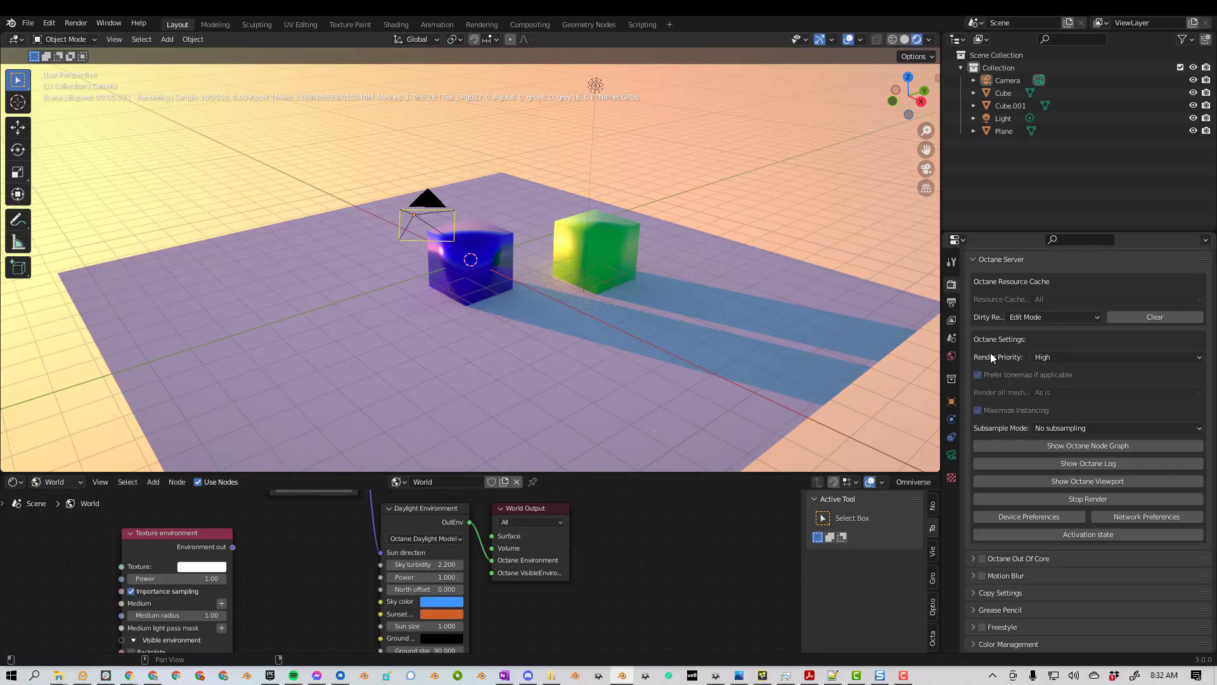
Step: Show Blender's system console from the Window menu, then hide it again
scroll(990, 353, "up", 10)
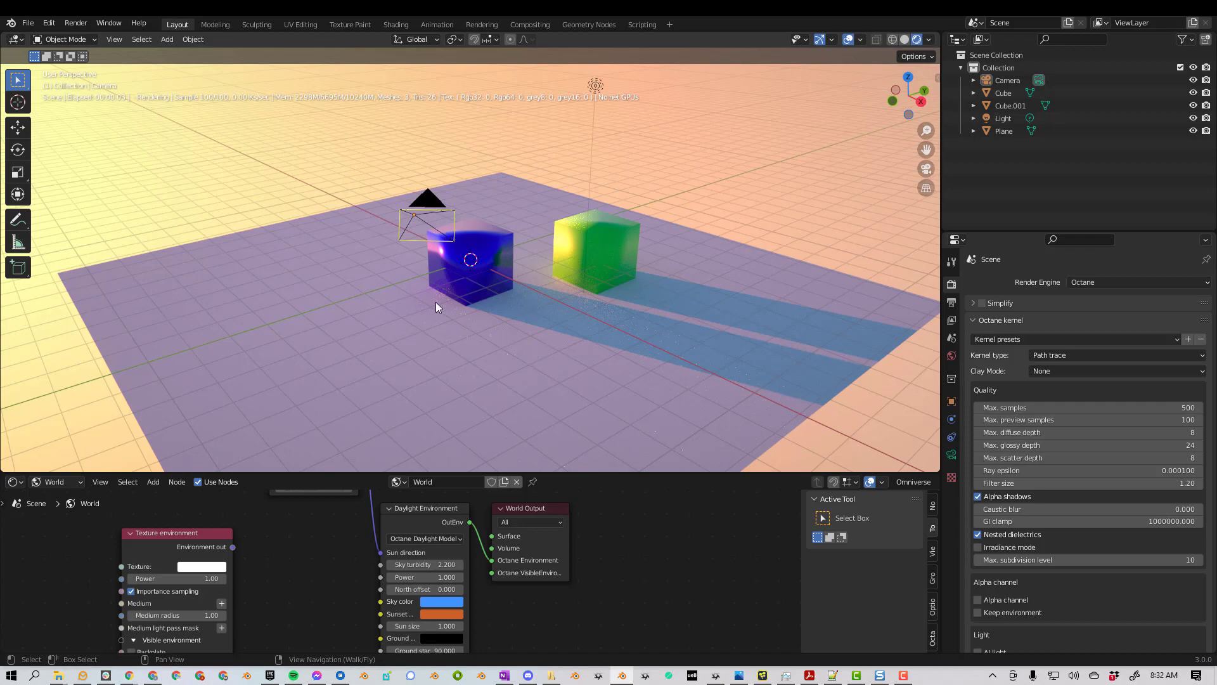
scroll(570, 304, "up", 2)
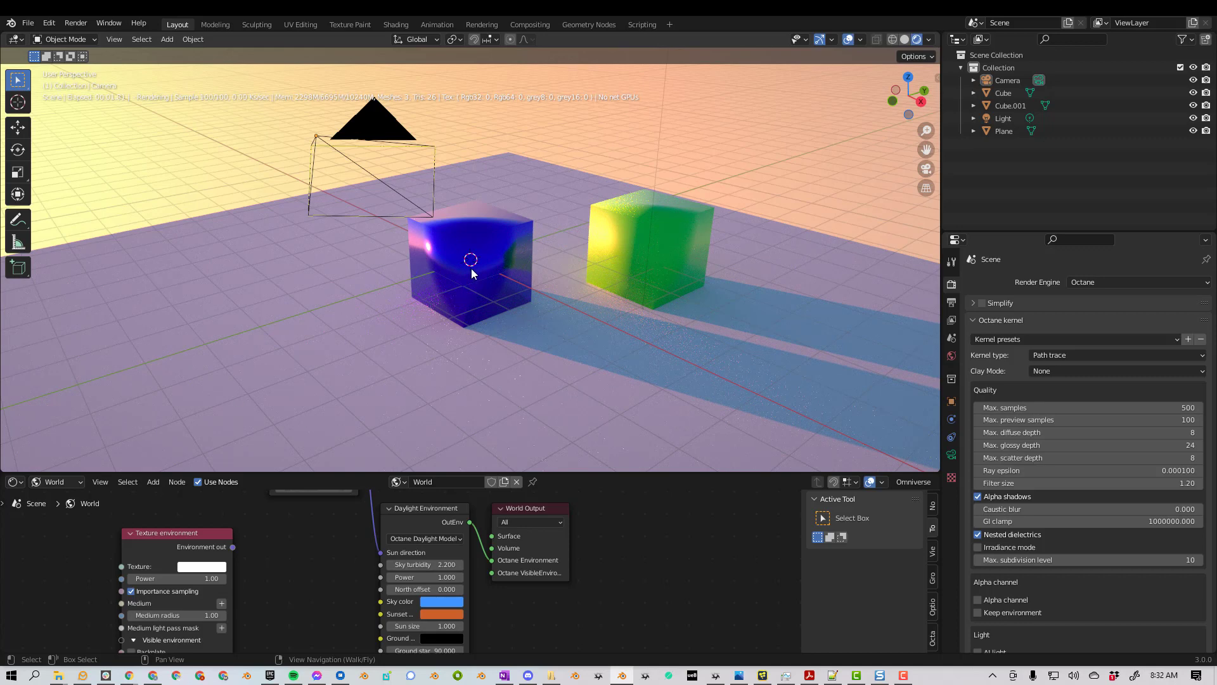
left_click(108, 23)
left_click(136, 181)
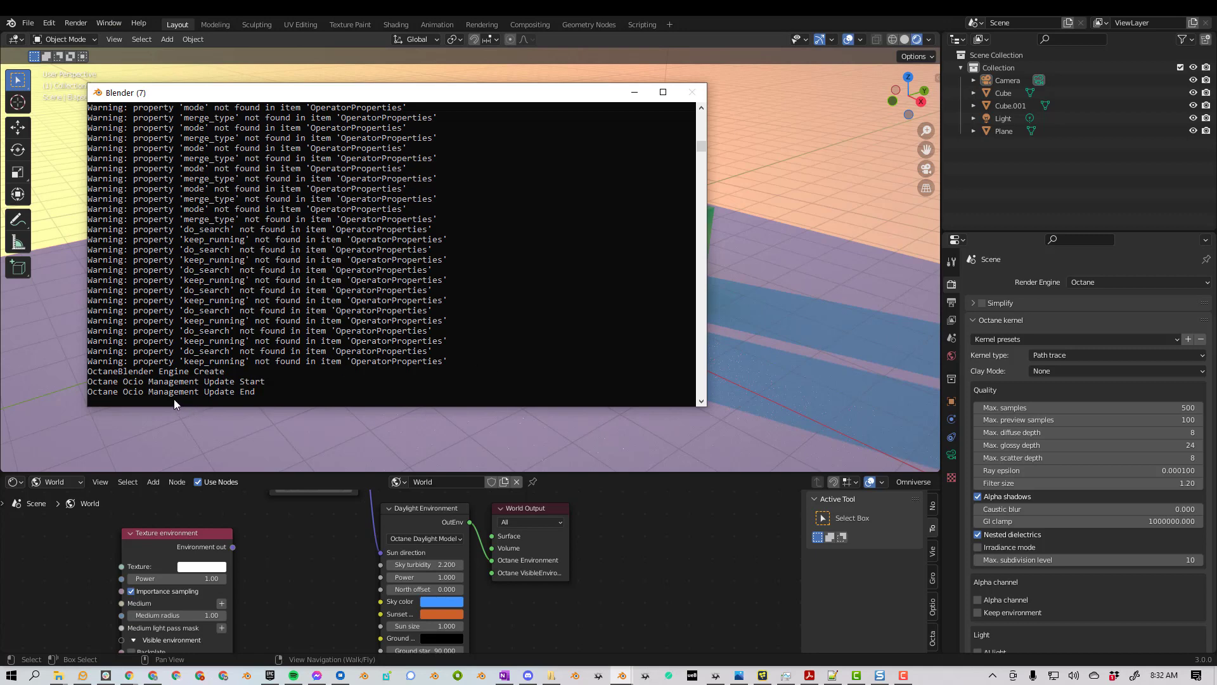
left_click(634, 93)
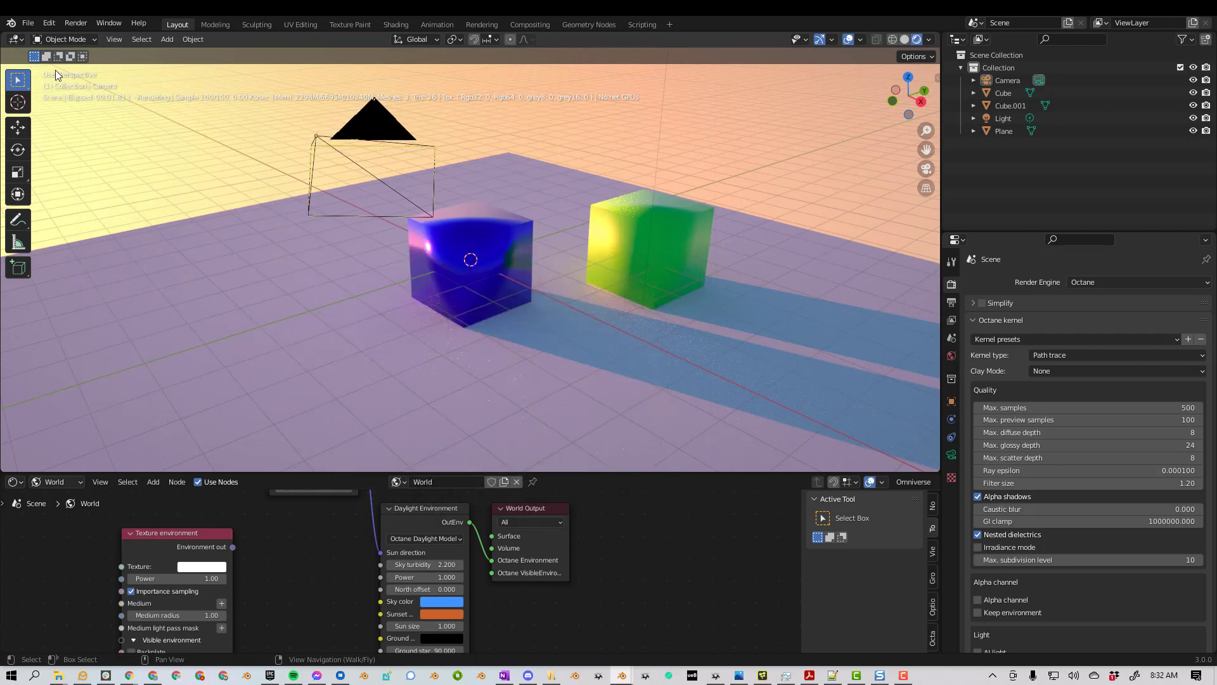
Step: Export the scene with the Octane Orbx exporter as octane_Scene.orbx on the Desktop
left_click(29, 23)
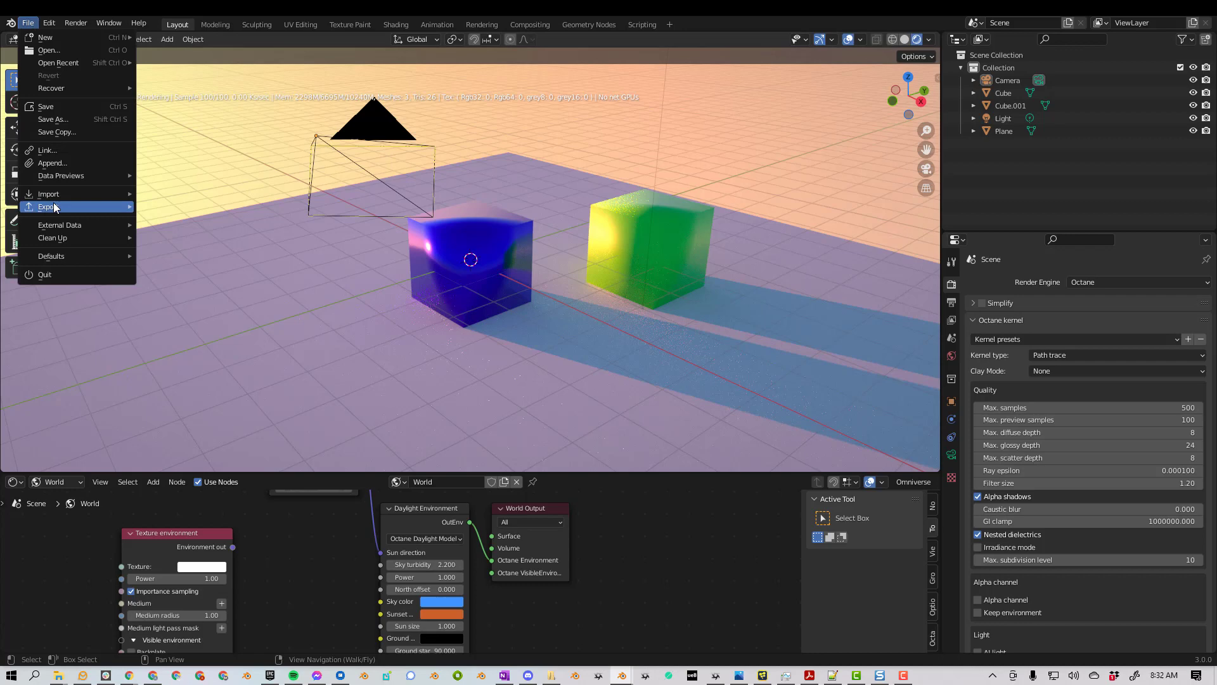
mouse_move(63, 207)
left_click(178, 361)
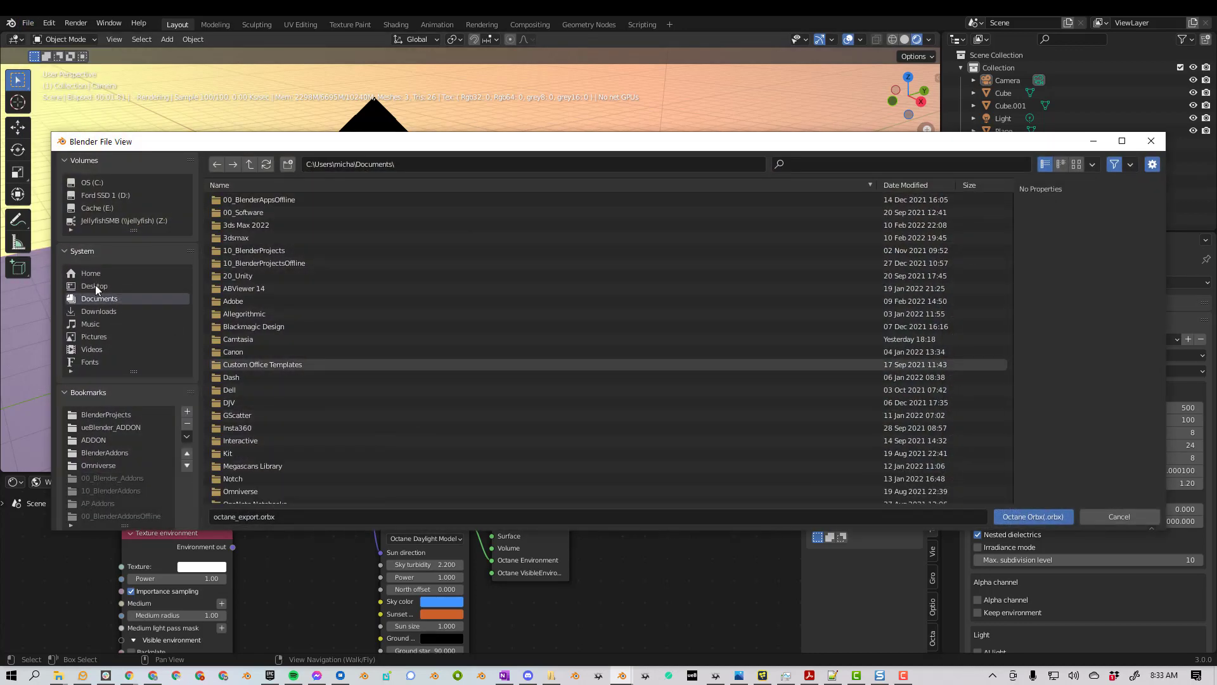
left_click(95, 285)
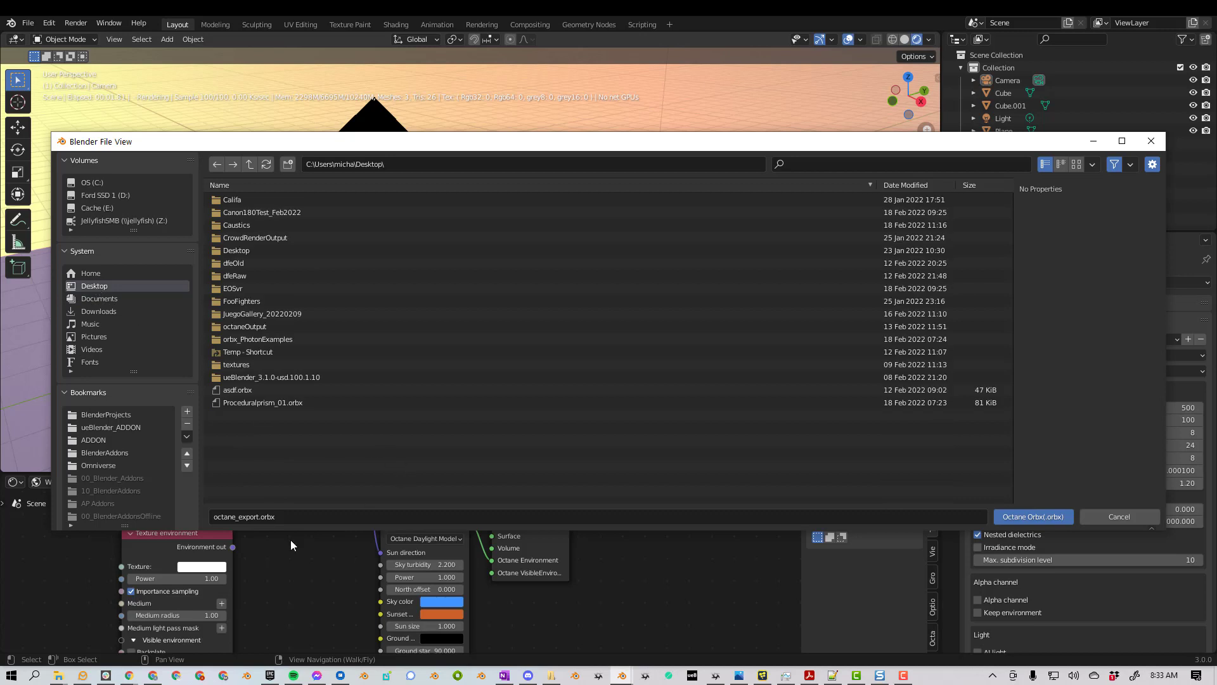
left_click(260, 518)
left_click(258, 518)
key("BackSpace")
key("BackSpace")
key("BackSpace")
key("BackSpace")
key("BackSpace")
key("BackSpace")
key("BackSpace")
type("_Scene")
left_click(1033, 516)
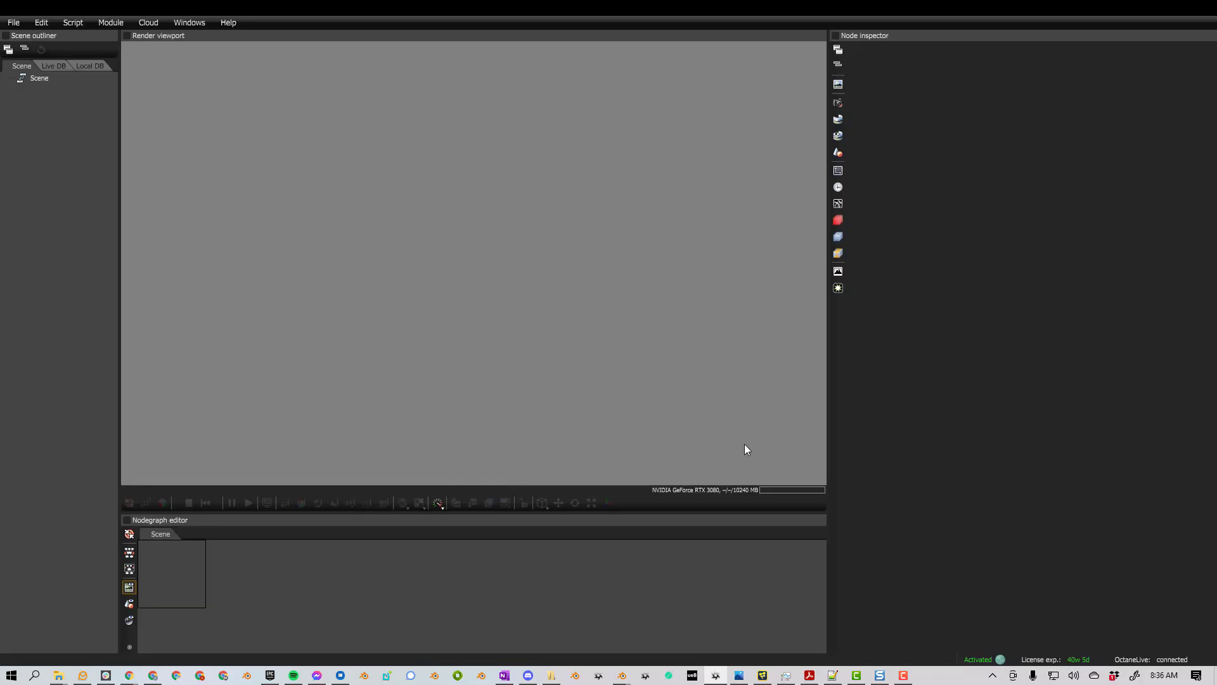
Step: Import octane_Scene.orbx from the Desktop into the Octane Nodegraph
right_click(495, 573)
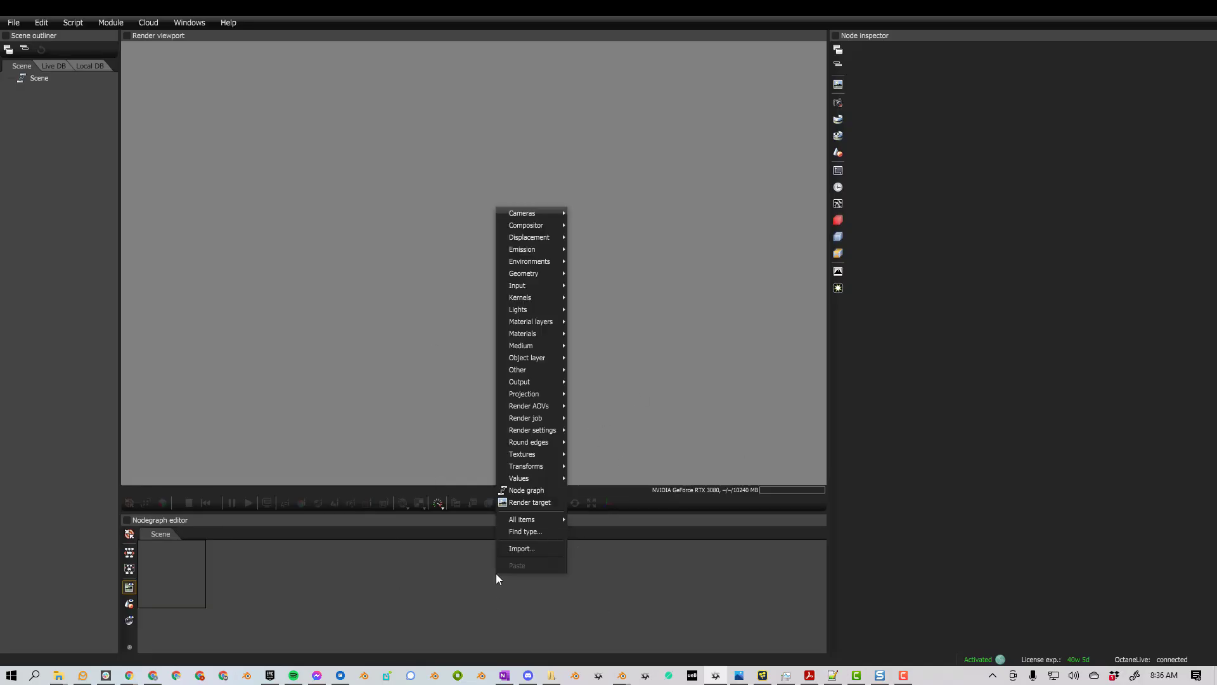
left_click(510, 553)
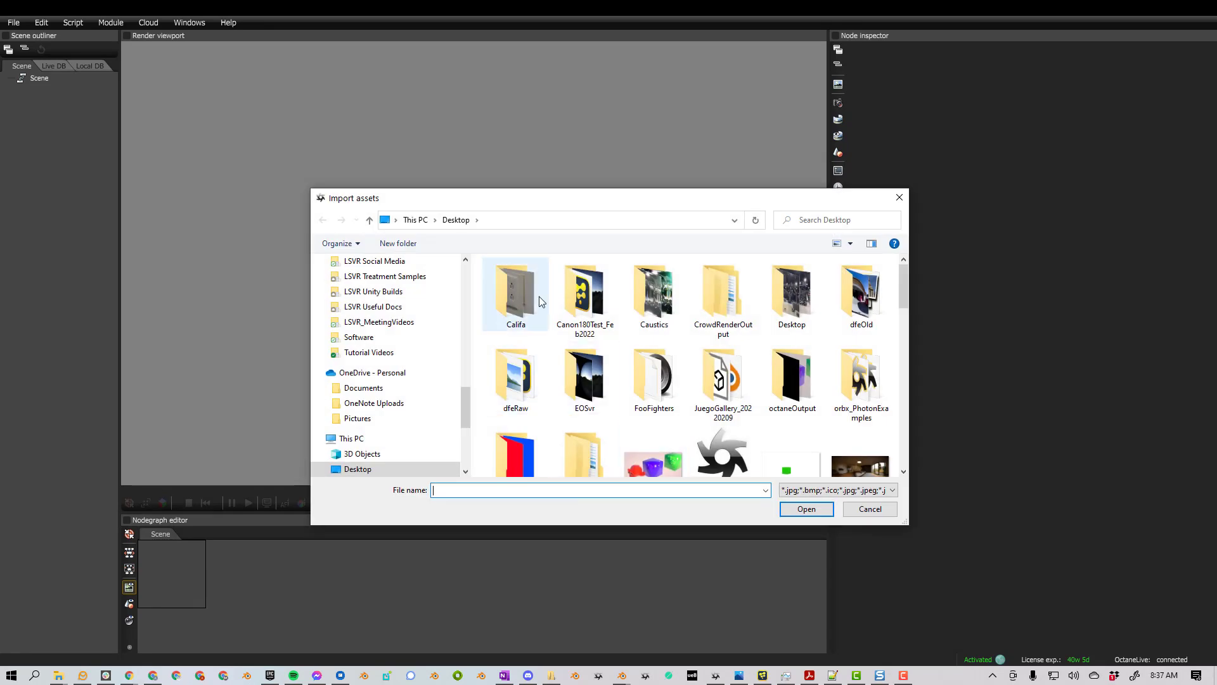
scroll(583, 330, "down", 2)
scroll(526, 362, "down", 6)
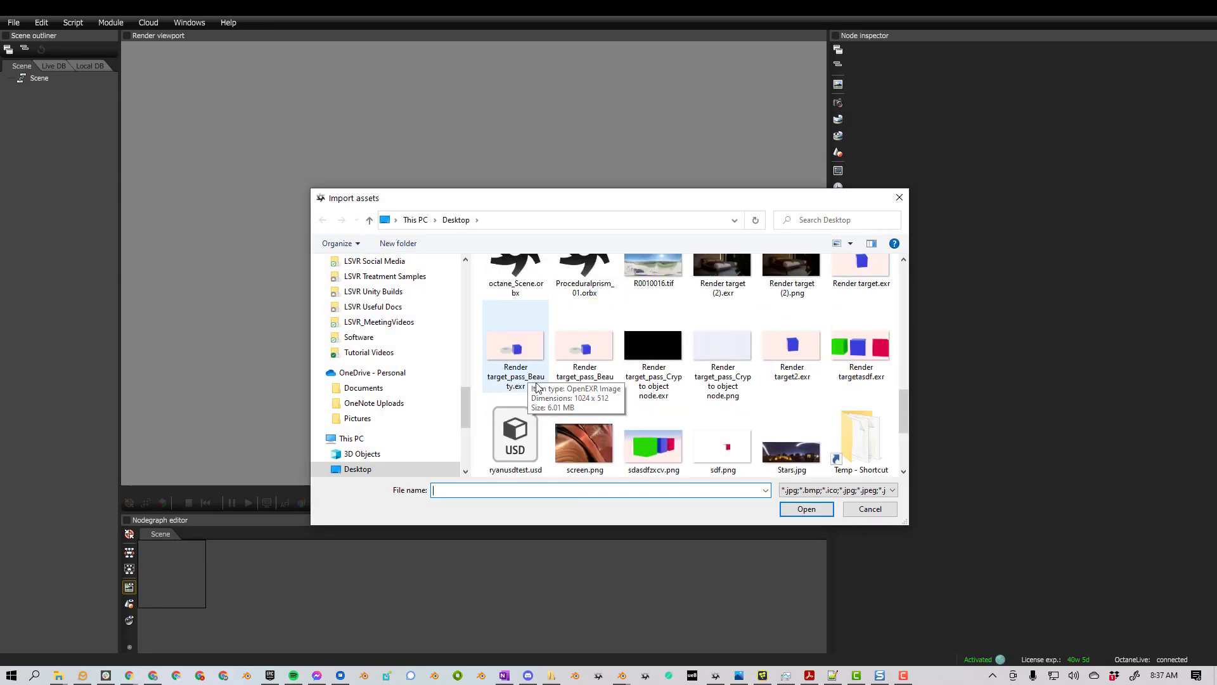
scroll(529, 349, "up", 3)
double_click(528, 342)
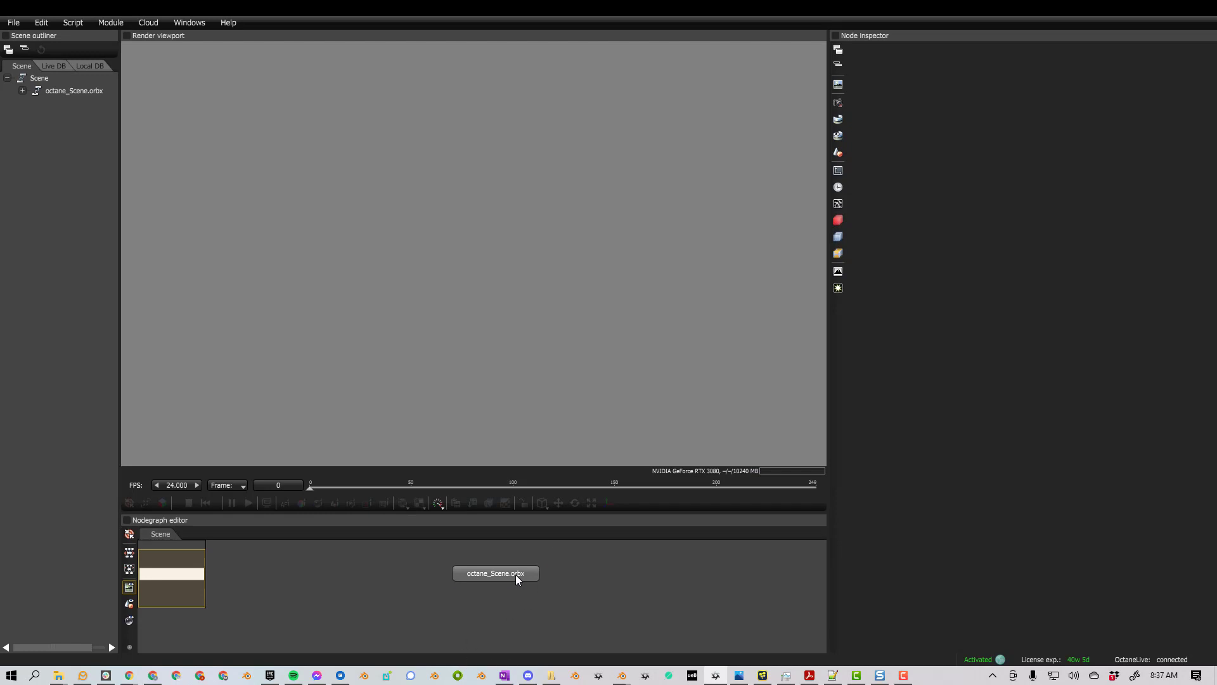
Step: Open the octane_Scene.orbx graph, render its Render target, and re-centre the image
double_click(516, 574)
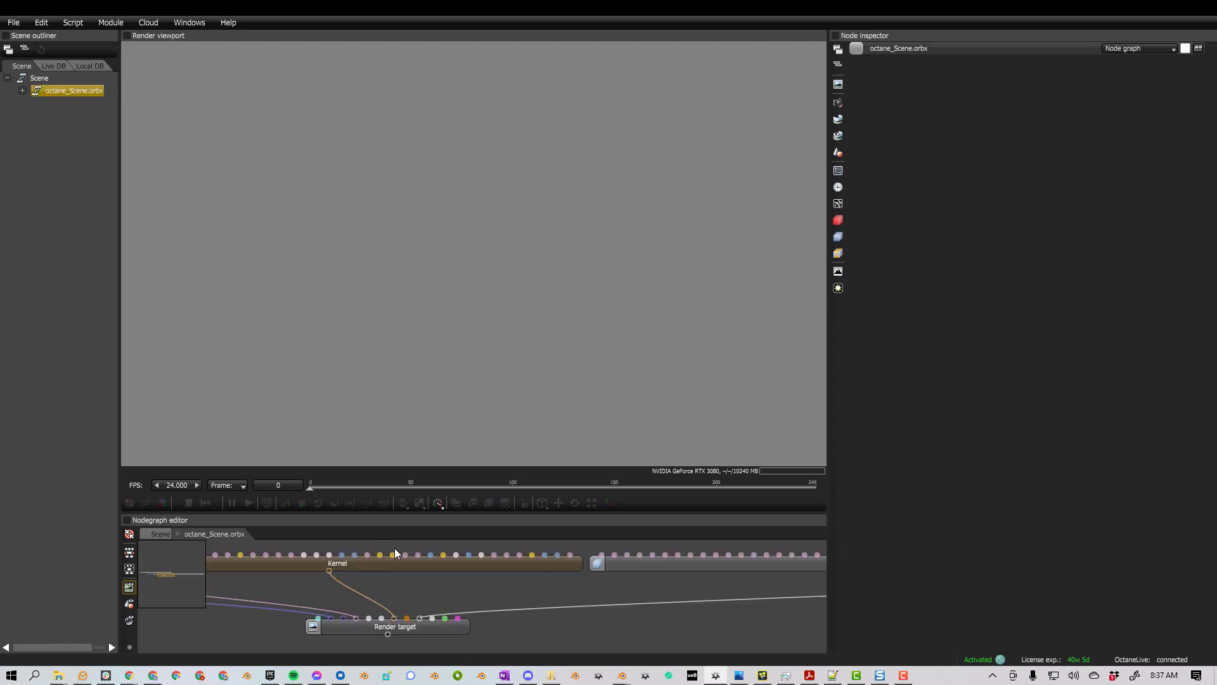
left_click(423, 630)
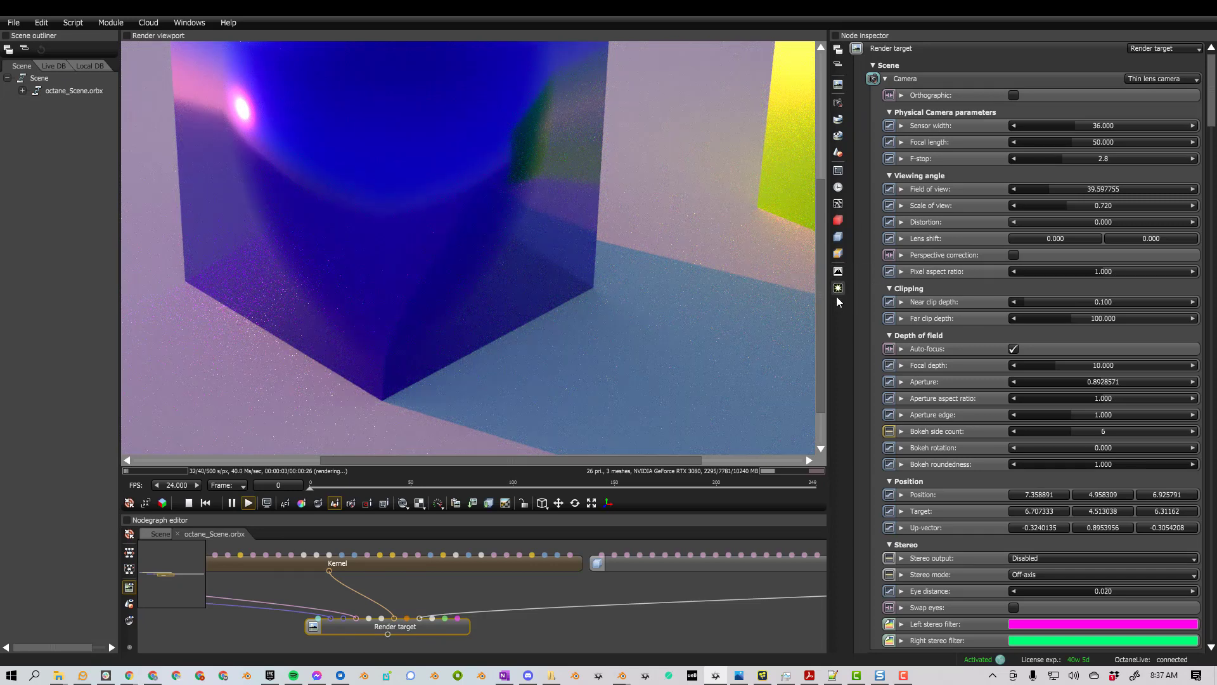
mouse_move(822, 310)
left_mouse_down()
mouse_move(832, 199)
mouse_move(824, 293)
left_mouse_up()
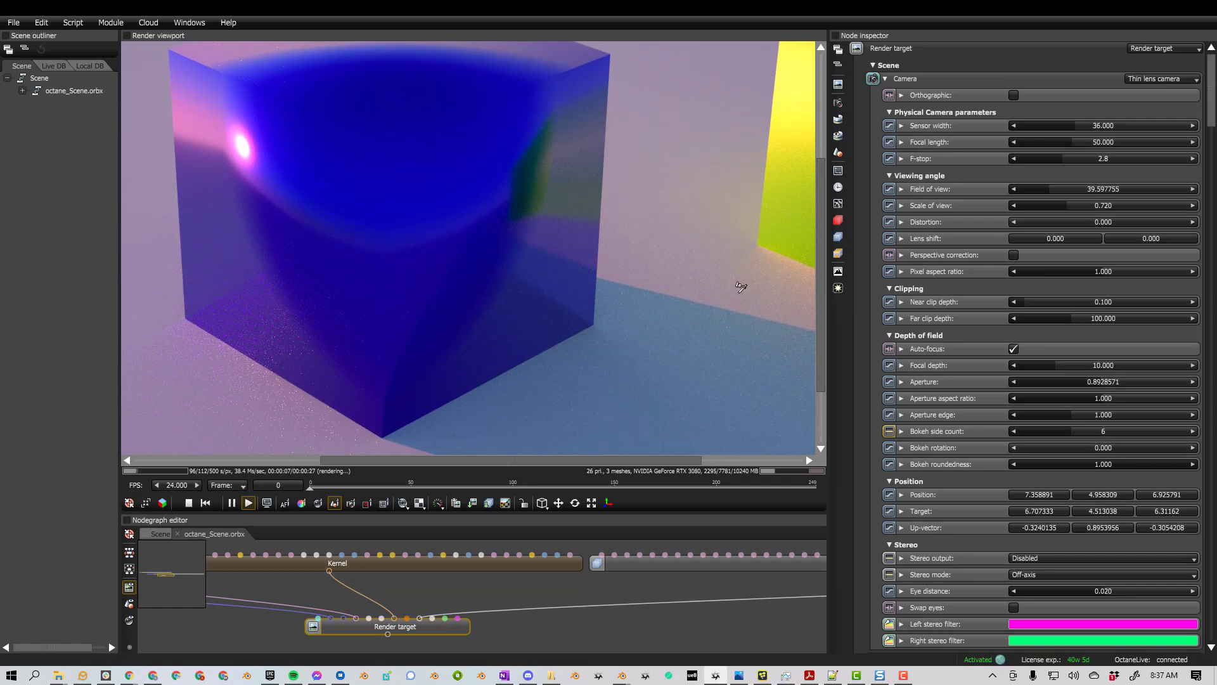
left_click(129, 503)
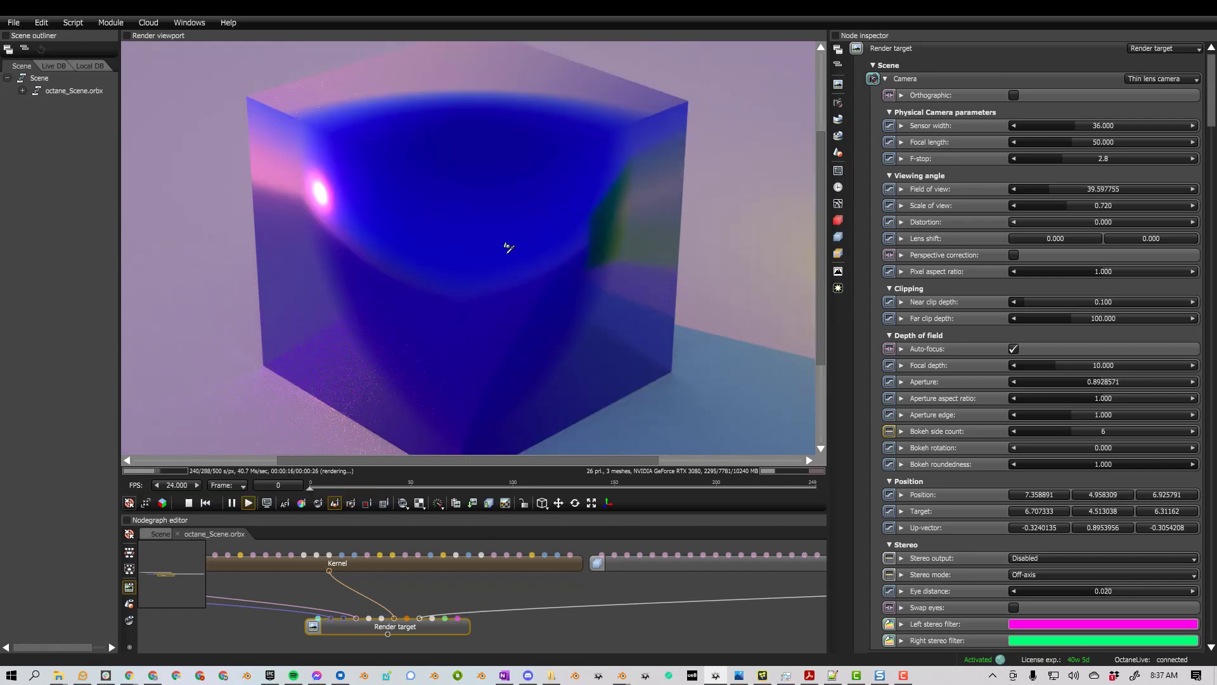
Step: Zoom the render viewport in and out to inspect the two rendered cubes
scroll(509, 247, "down", 5)
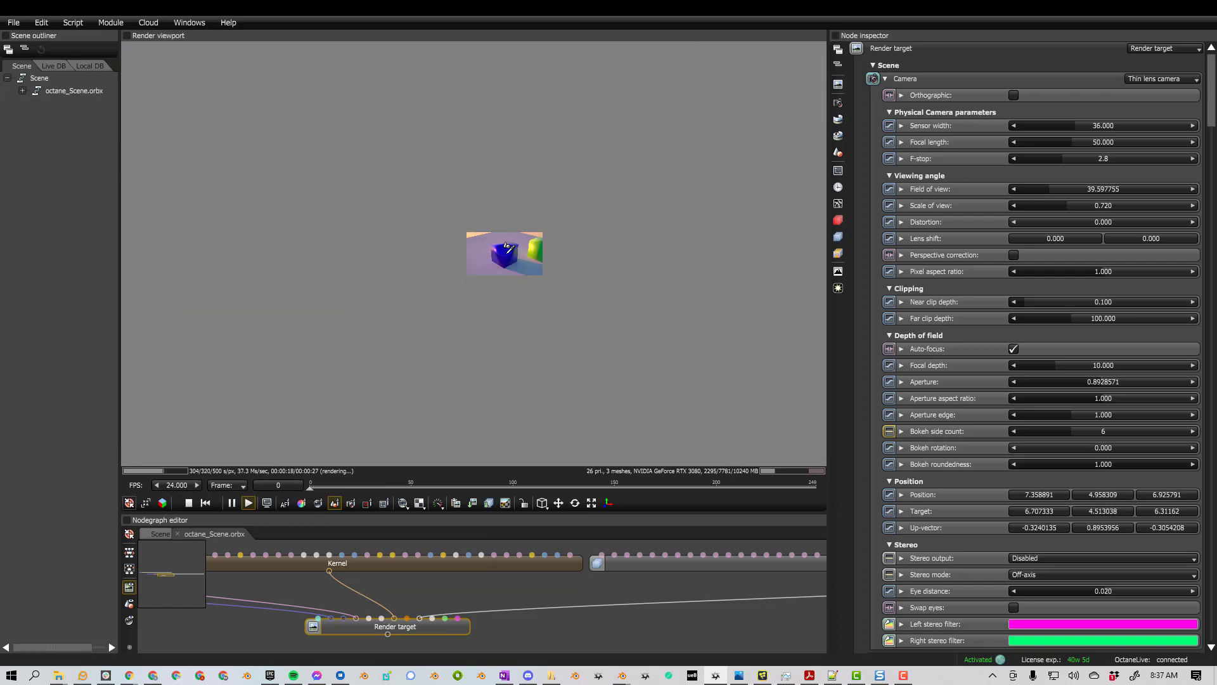
scroll(498, 250, "up", 4)
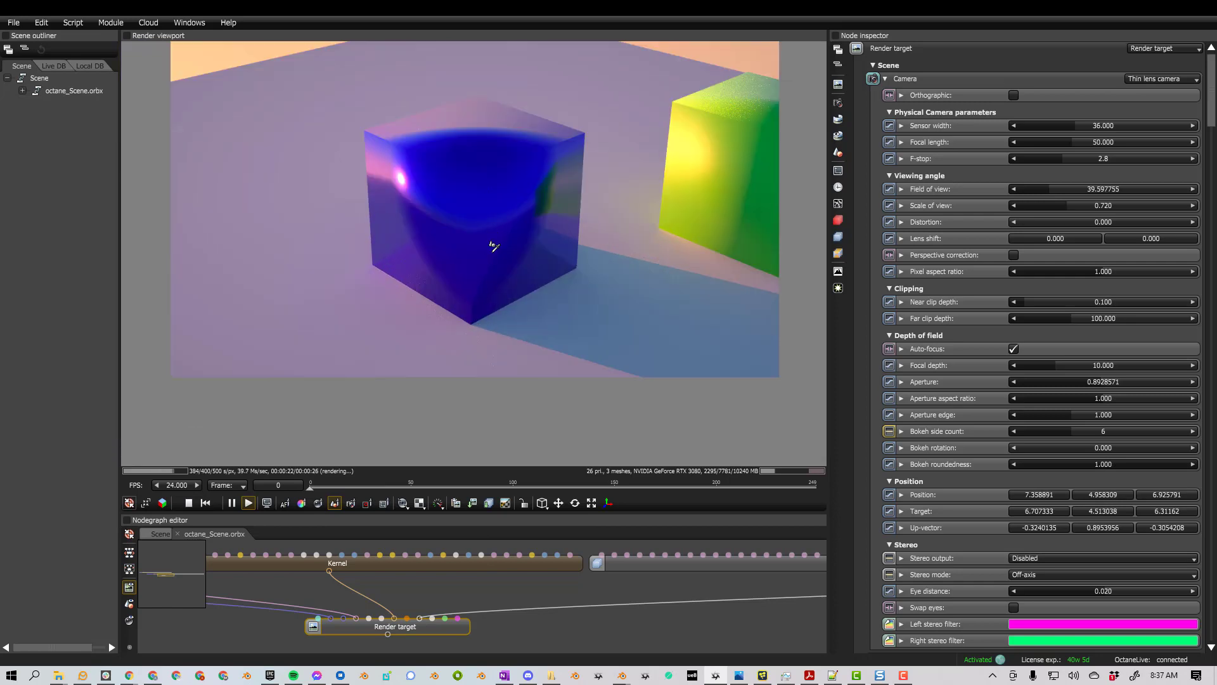
scroll(420, 307, "up", 1)
scroll(494, 241, "up", 3)
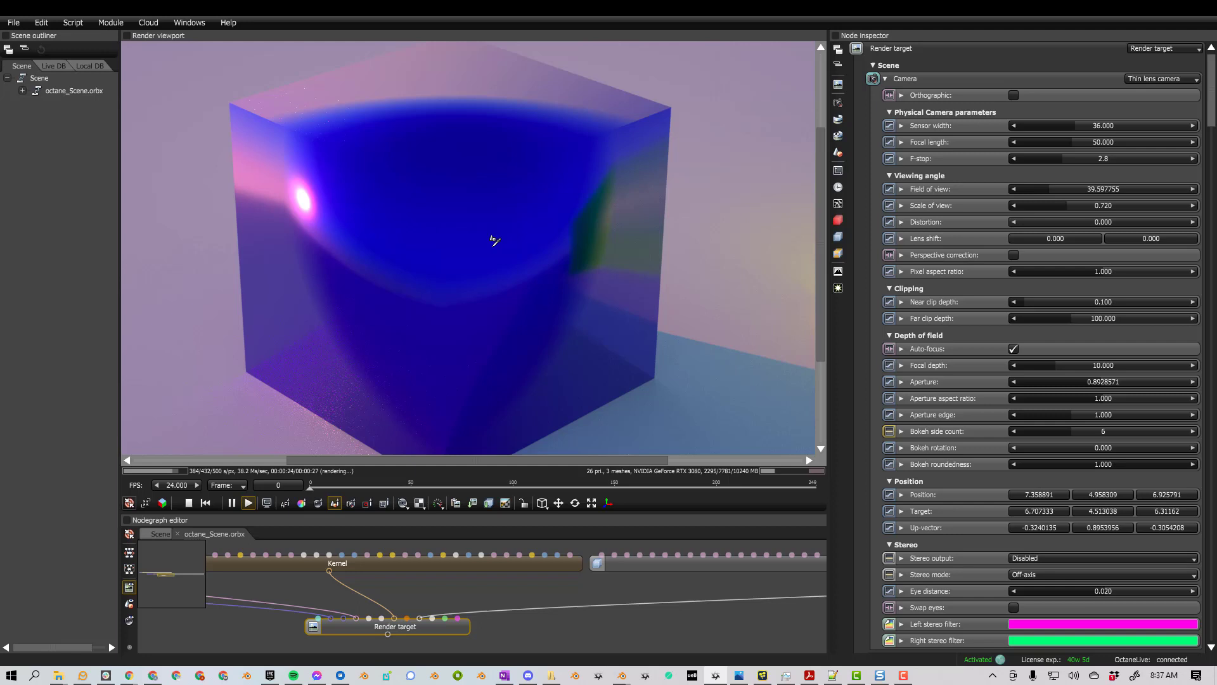
scroll(495, 241, "down", 4)
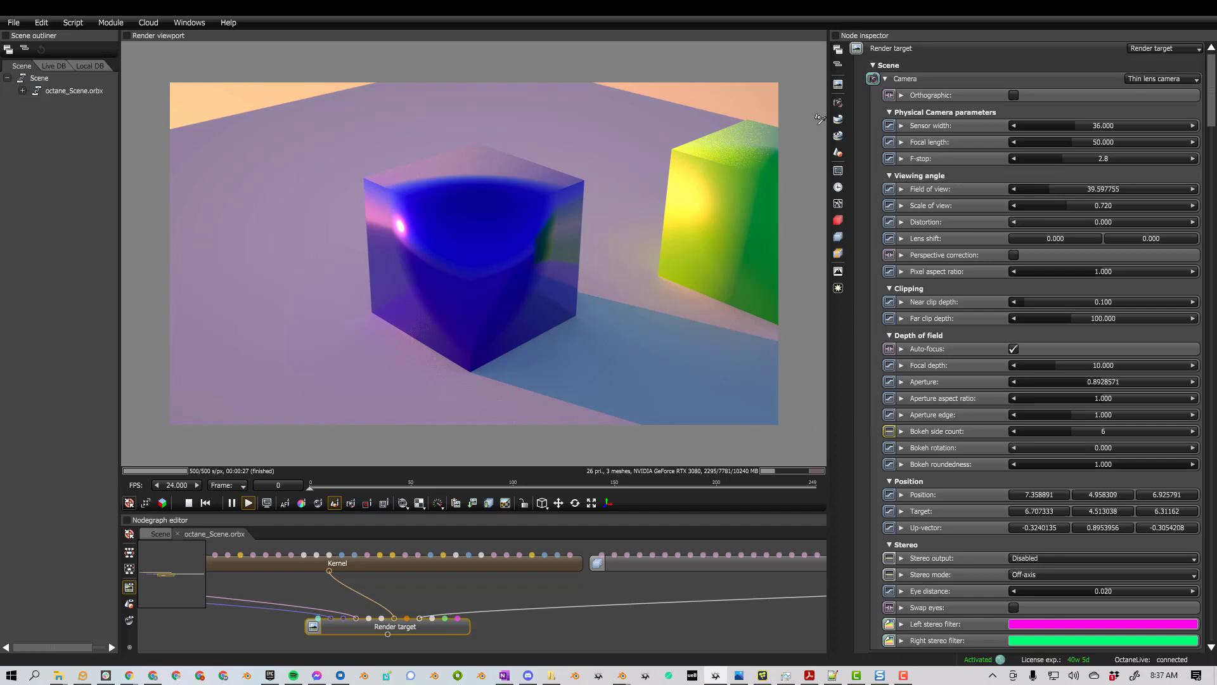
Step: Compare the Render target's film settings with the Blender camera's lens settings
left_click(838, 171)
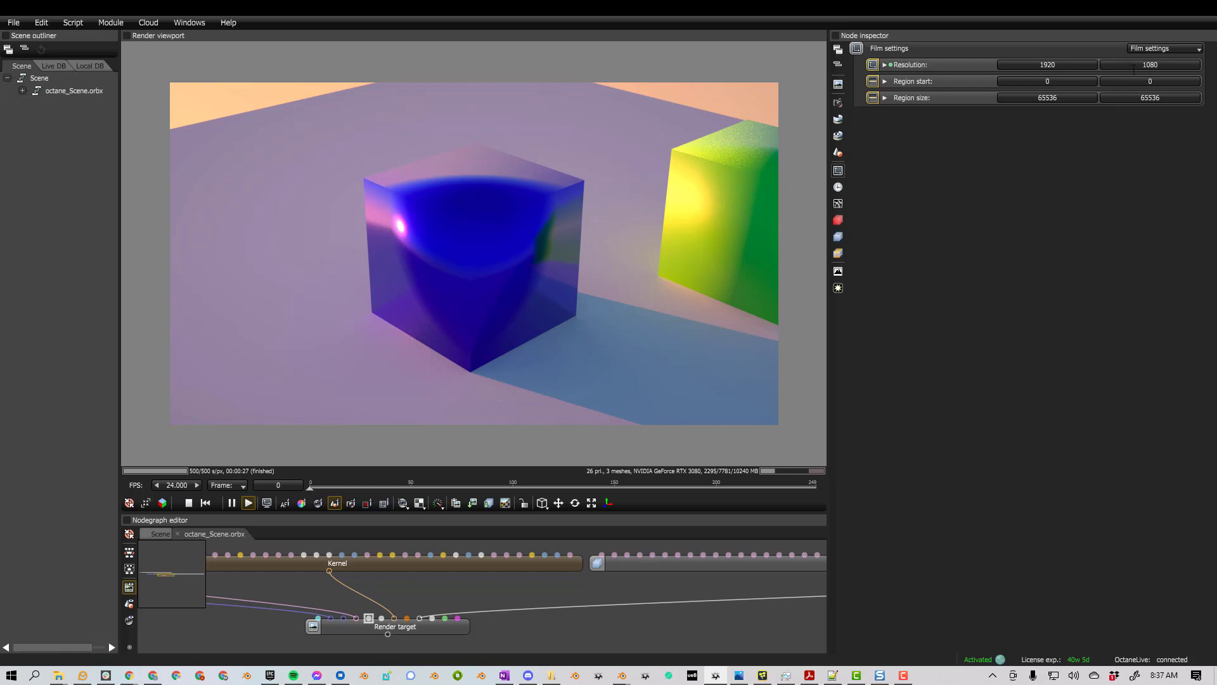
key("alt+Tab")
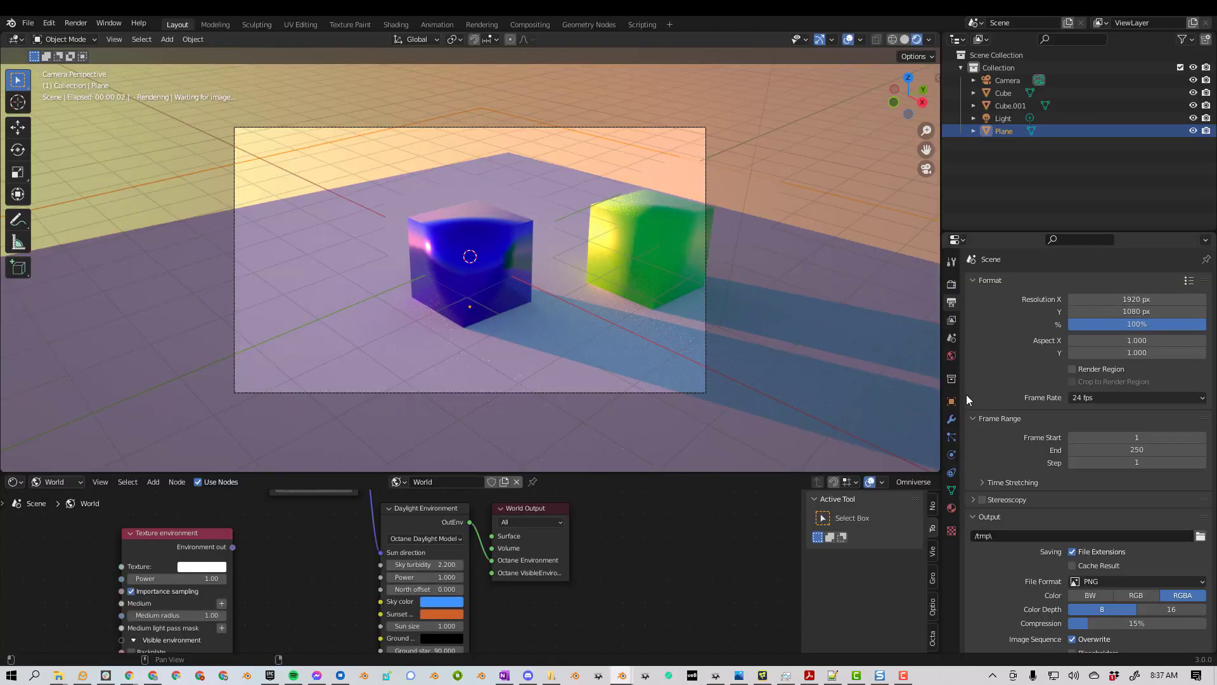
left_click(1014, 82)
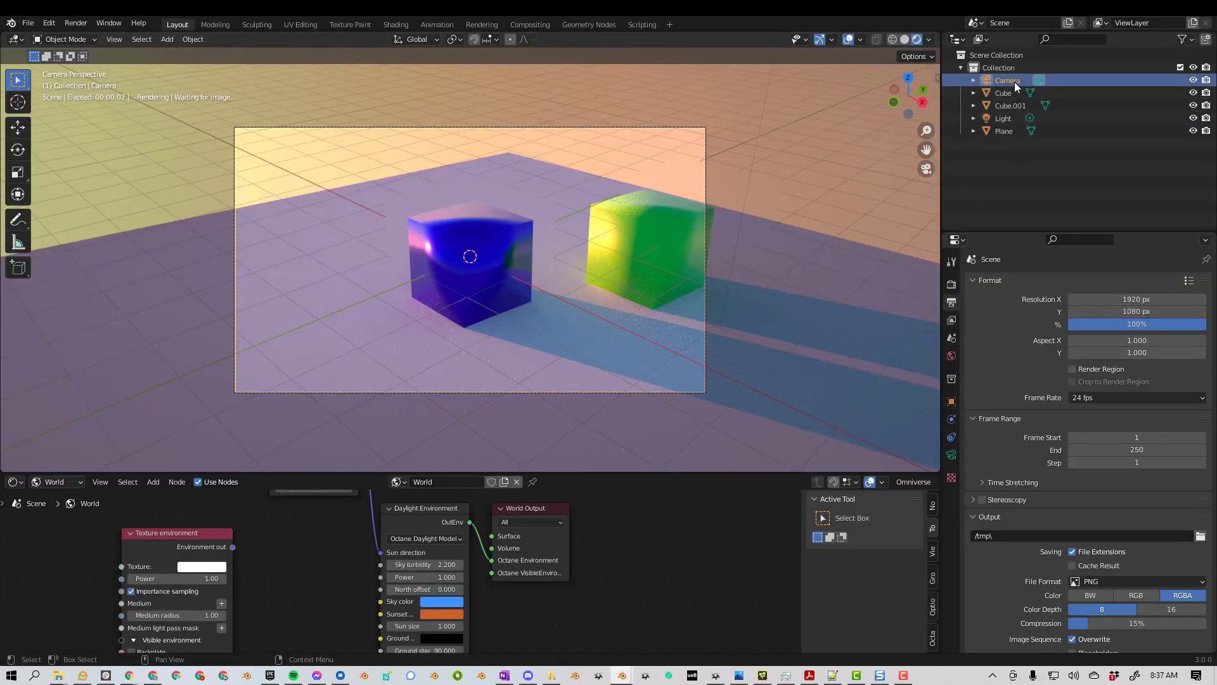
left_click(951, 454)
key("alt+Tab")
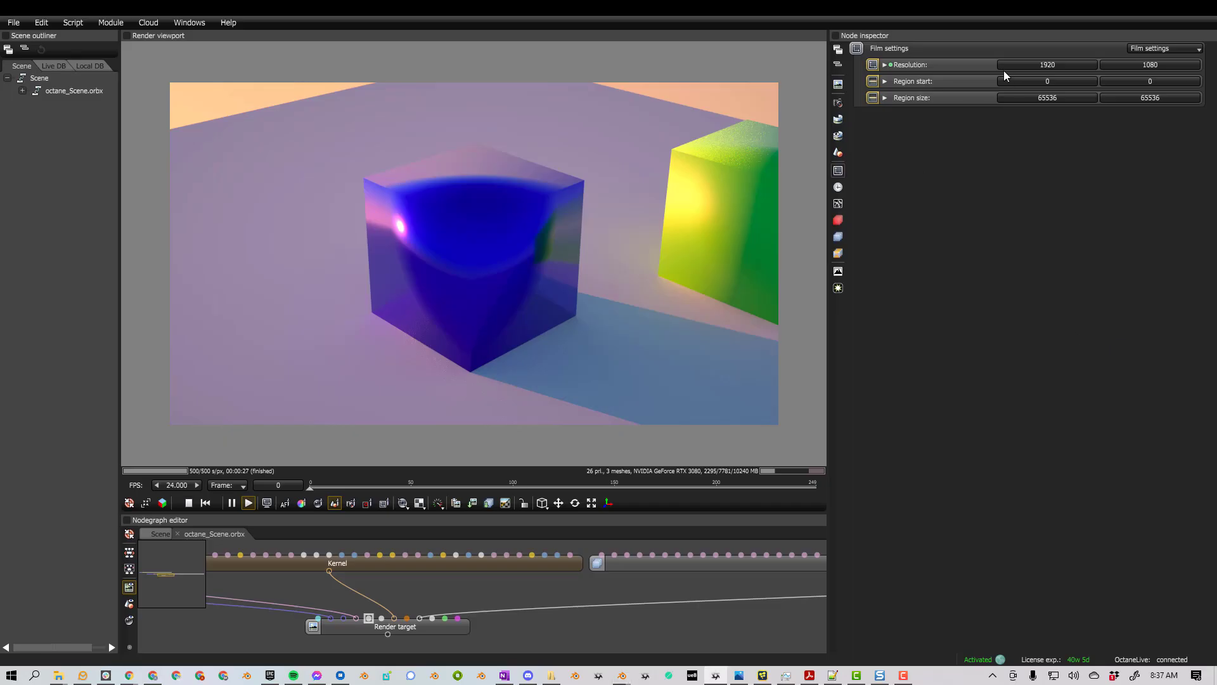
Step: Fit the render to the viewport, orbit around the cubes, then reset the camera view
left_click(267, 503)
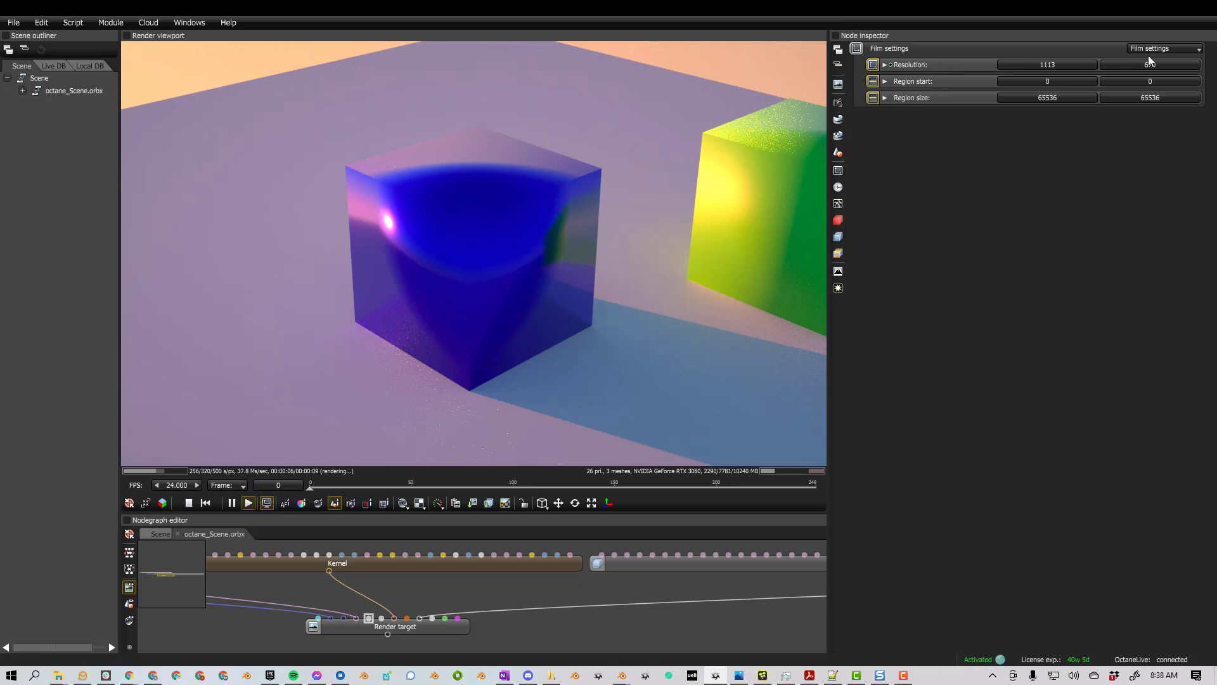
left_click(885, 66)
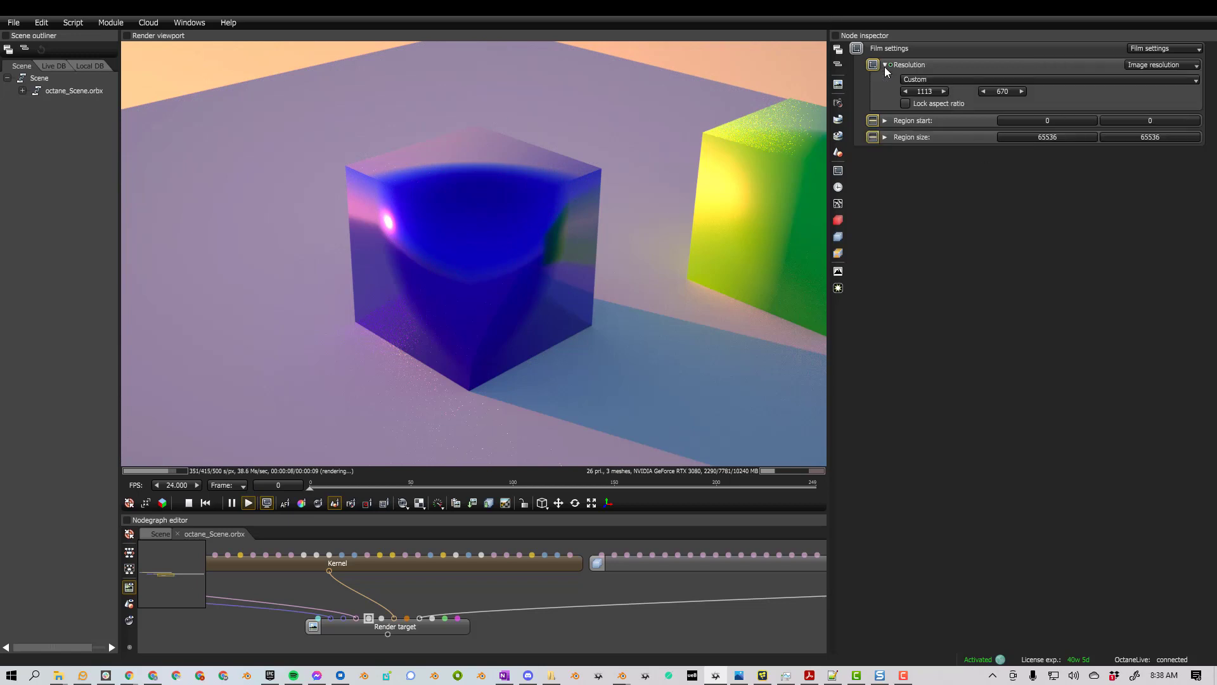
left_click(885, 66)
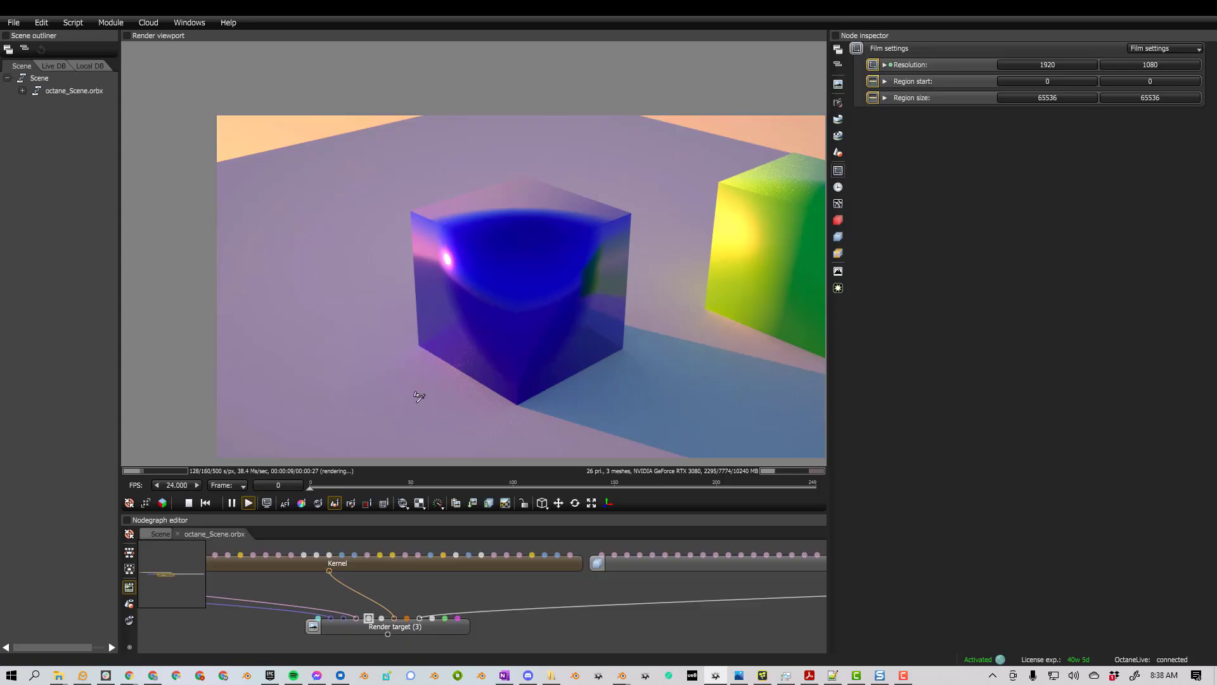
left_click_drag(418, 396, 258, 375)
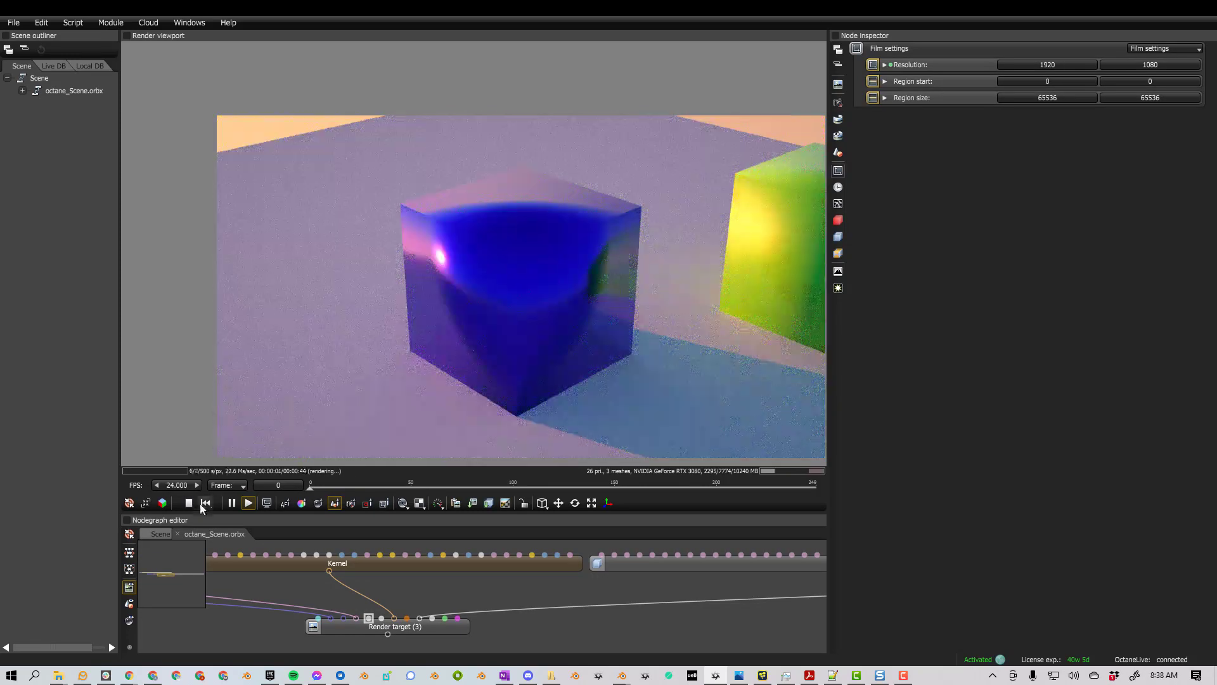
left_click(146, 507)
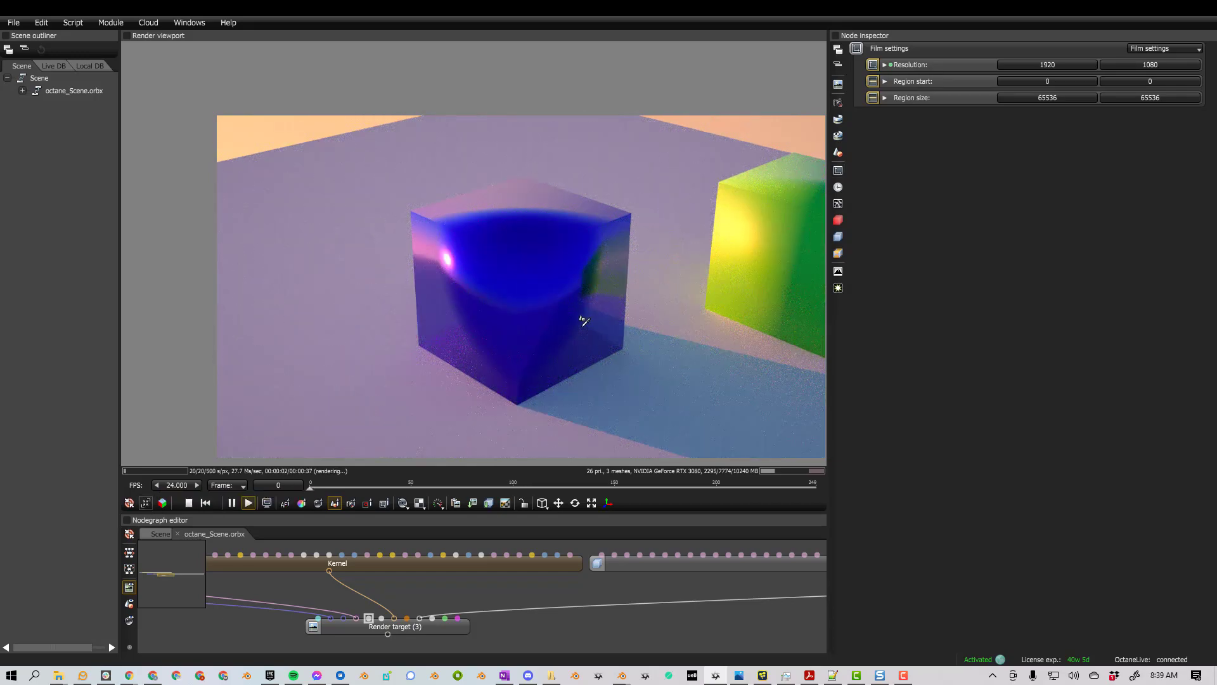
Step: In Blender, select the Plane and review the export formats and Octane render settings
key("alt+Tab")
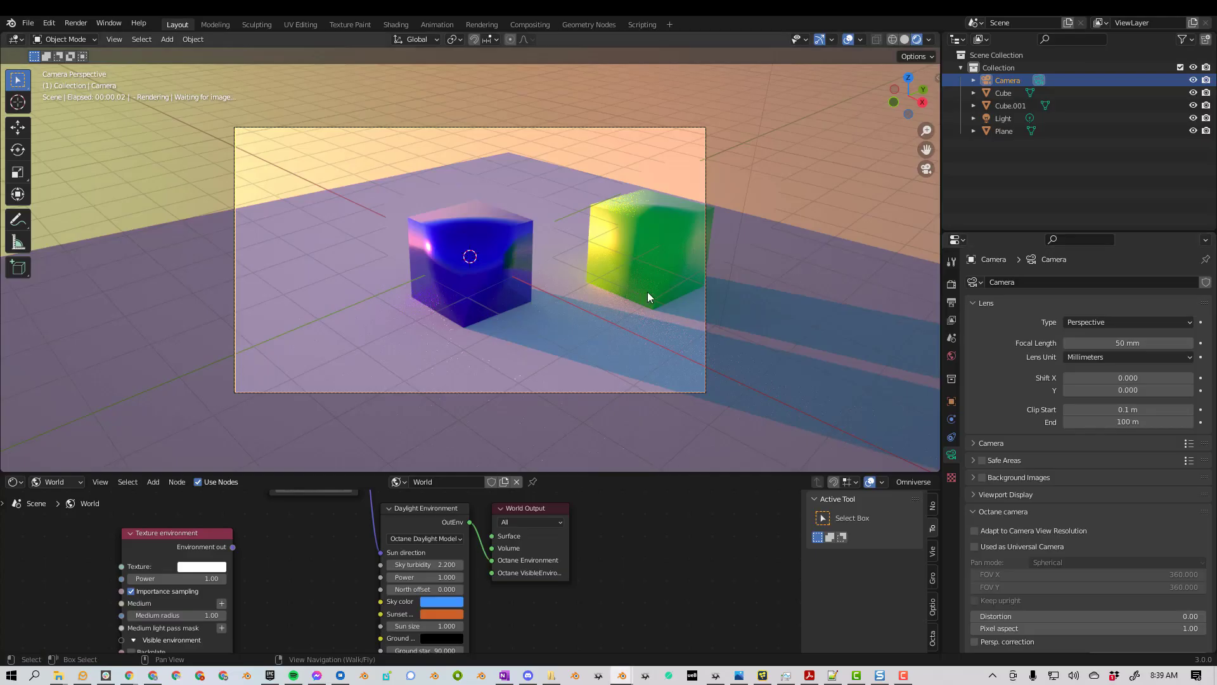
key("alt+Tab")
key("alt+Tab")
left_click(590, 313)
left_click(28, 23)
mouse_move(56, 211)
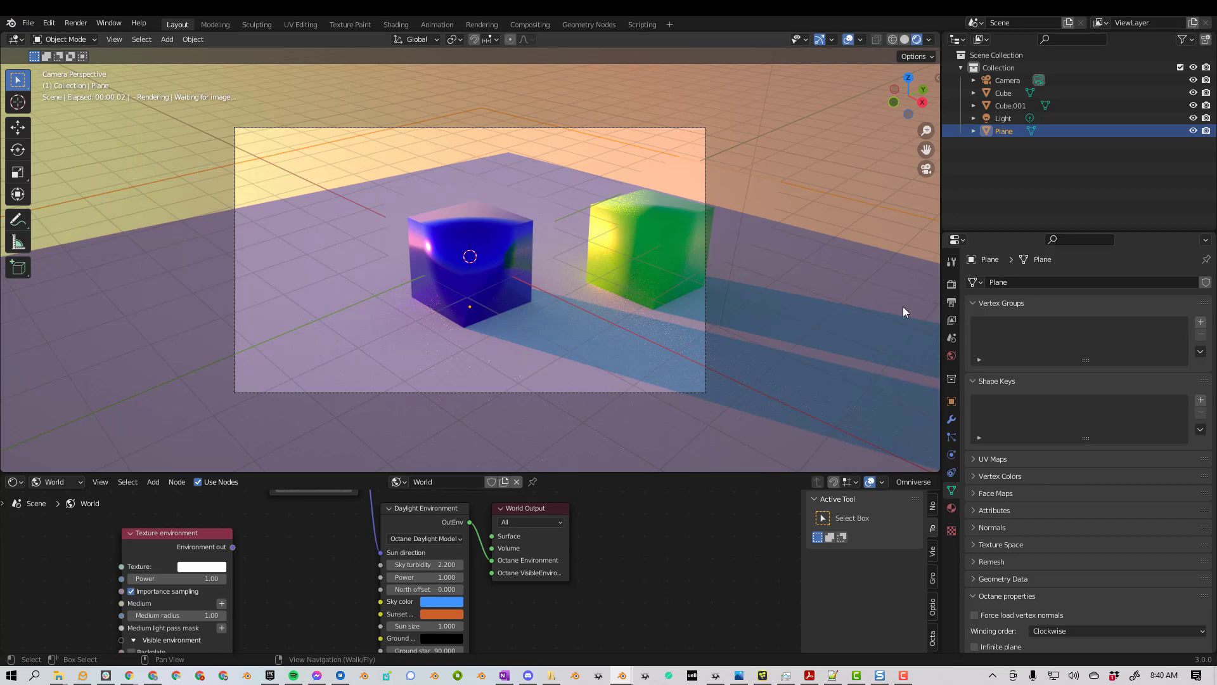
left_click(953, 285)
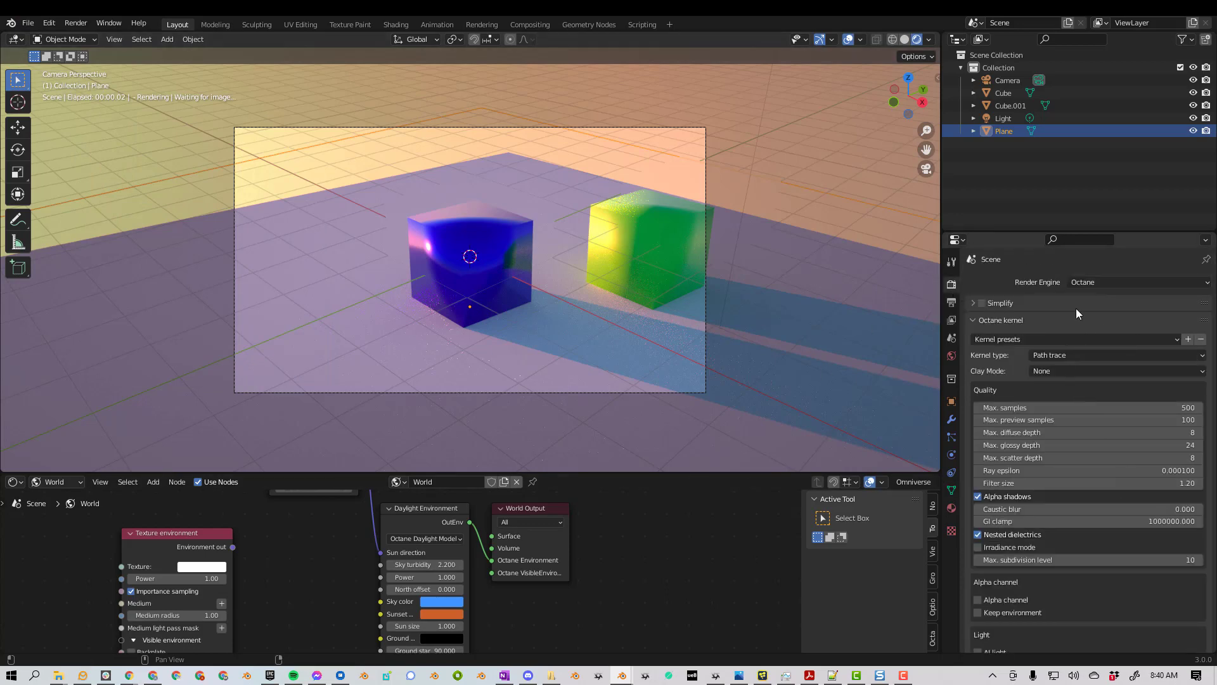
scroll(1046, 448, "down", 15)
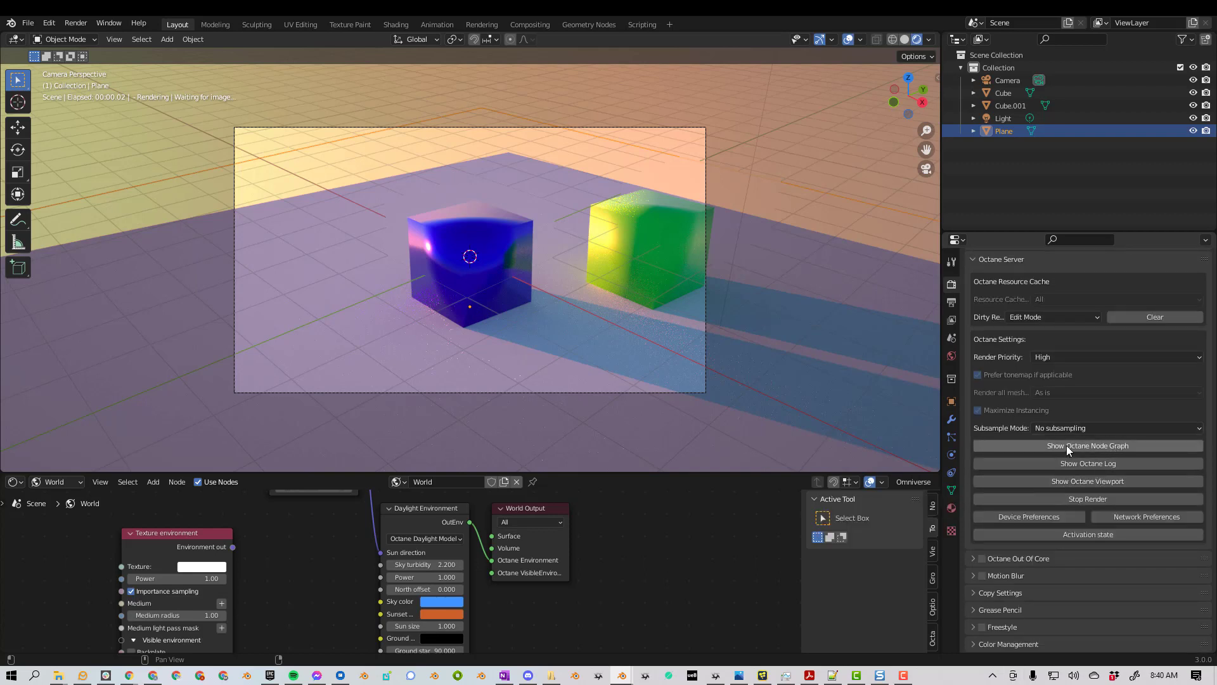
Step: Switch the viewport to Solid shading and open the Octane node graph showing Cube.001
left_click(513, 322)
key("z")
left_click(675, 355)
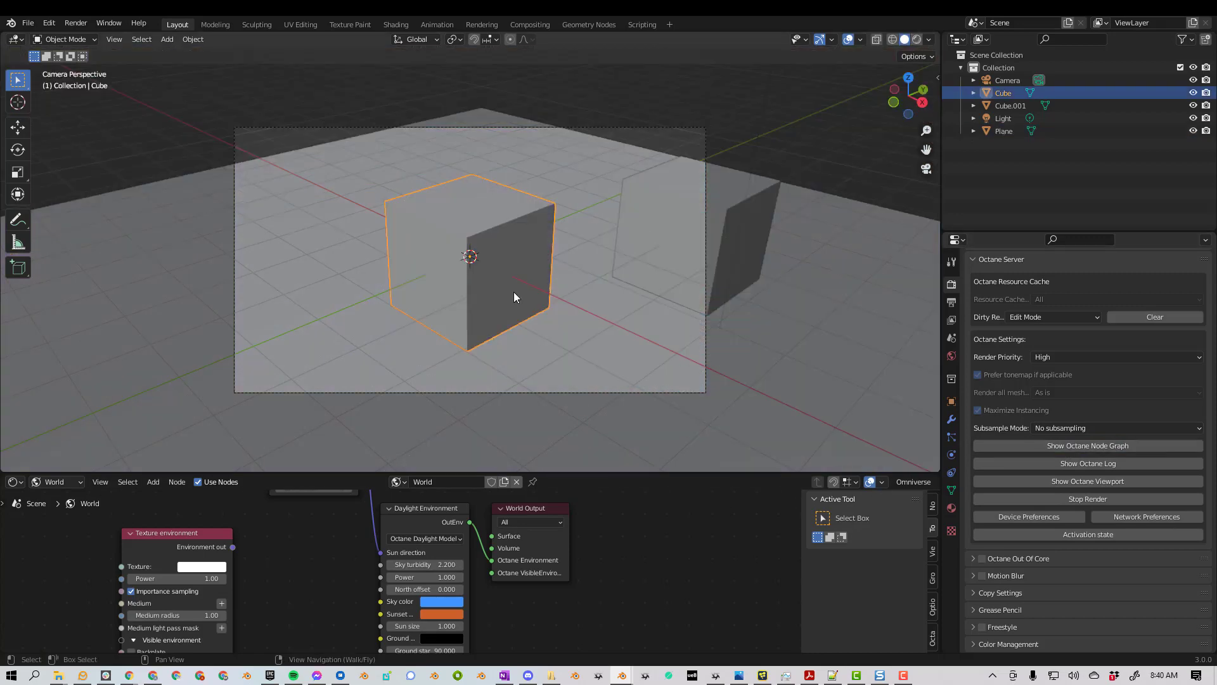
left_click(1046, 444)
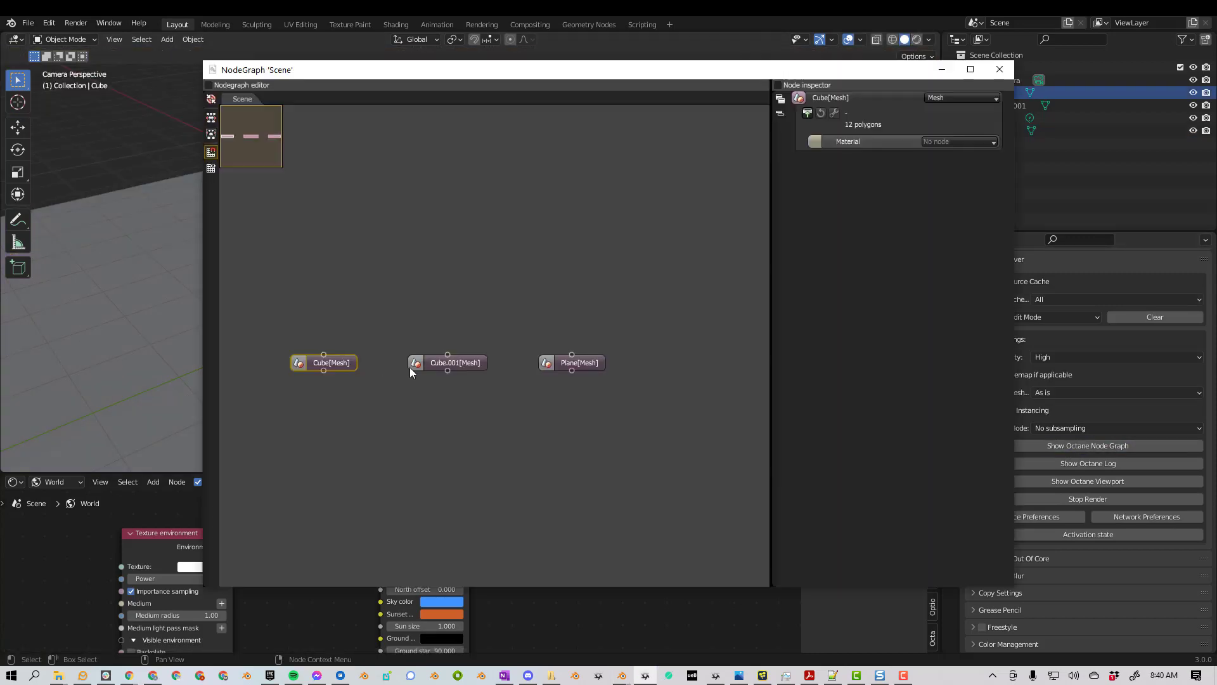
left_click(413, 367)
Step: Inspect the Plane and Cube.001 mesh nodes, close the graph, and switch to Octane Rendered shading
left_click(579, 362)
left_click(448, 363)
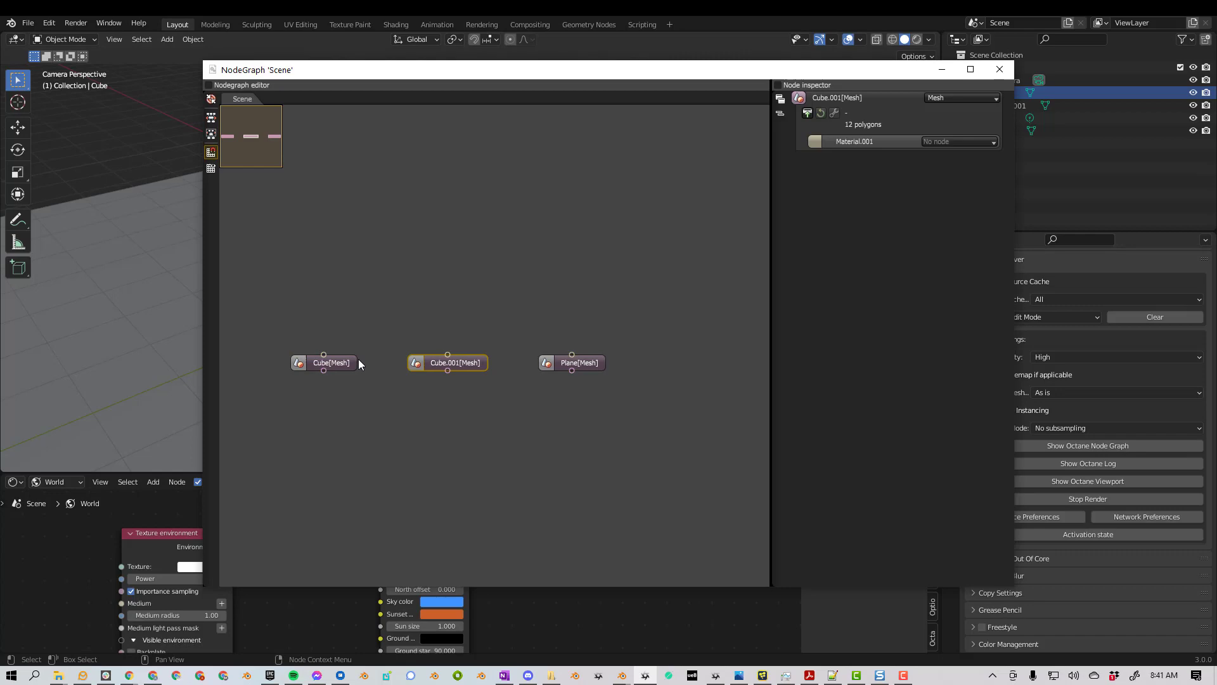
key("Escape")
key("z")
left_click(524, 169)
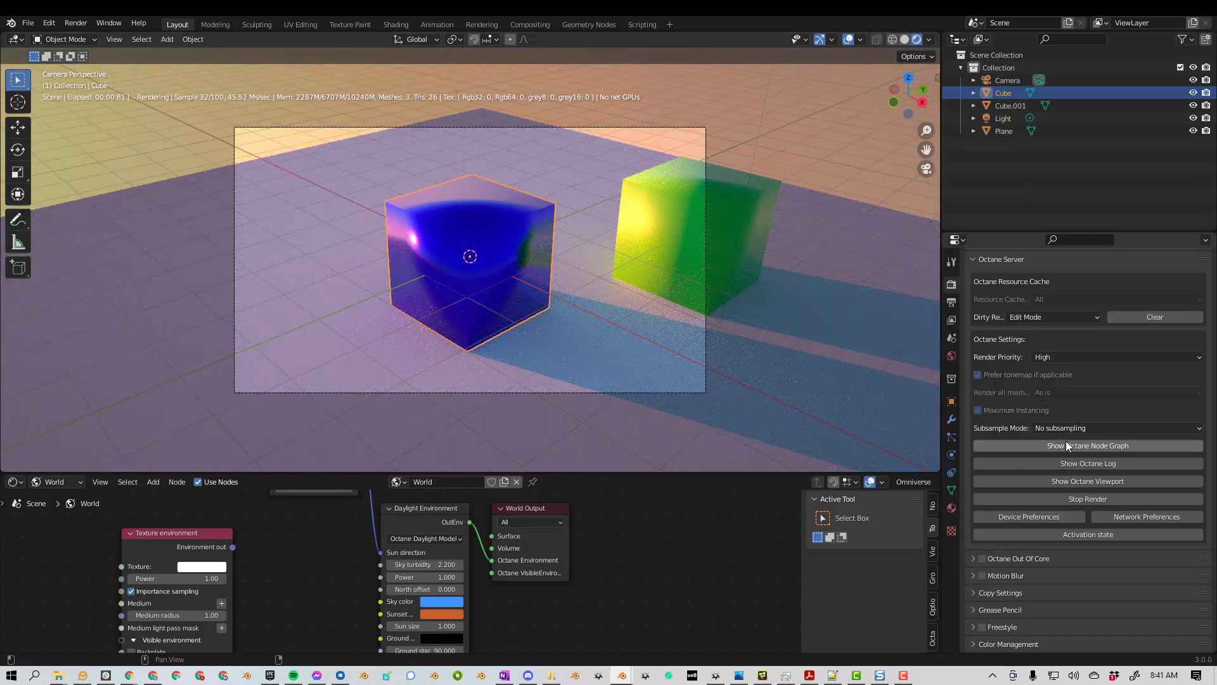
Step: Reopen the Octane node graph, zoom in, and reposition it to see the nodes
left_click(645, 675)
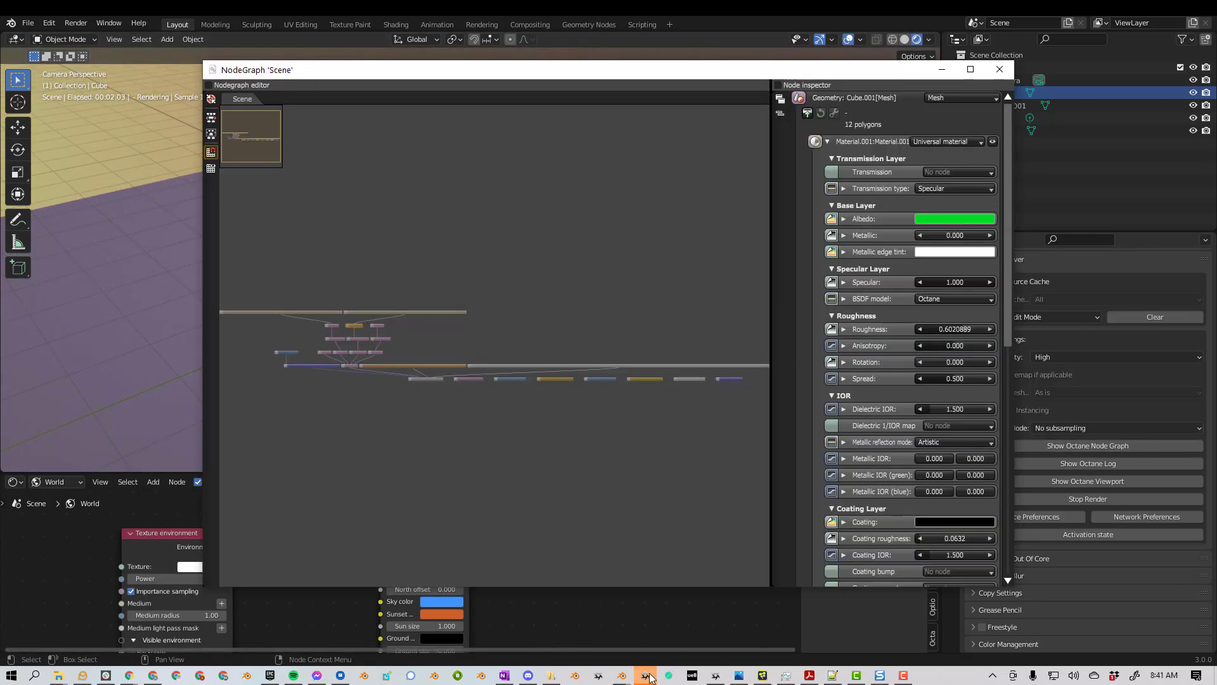
scroll(531, 403, "up", 5)
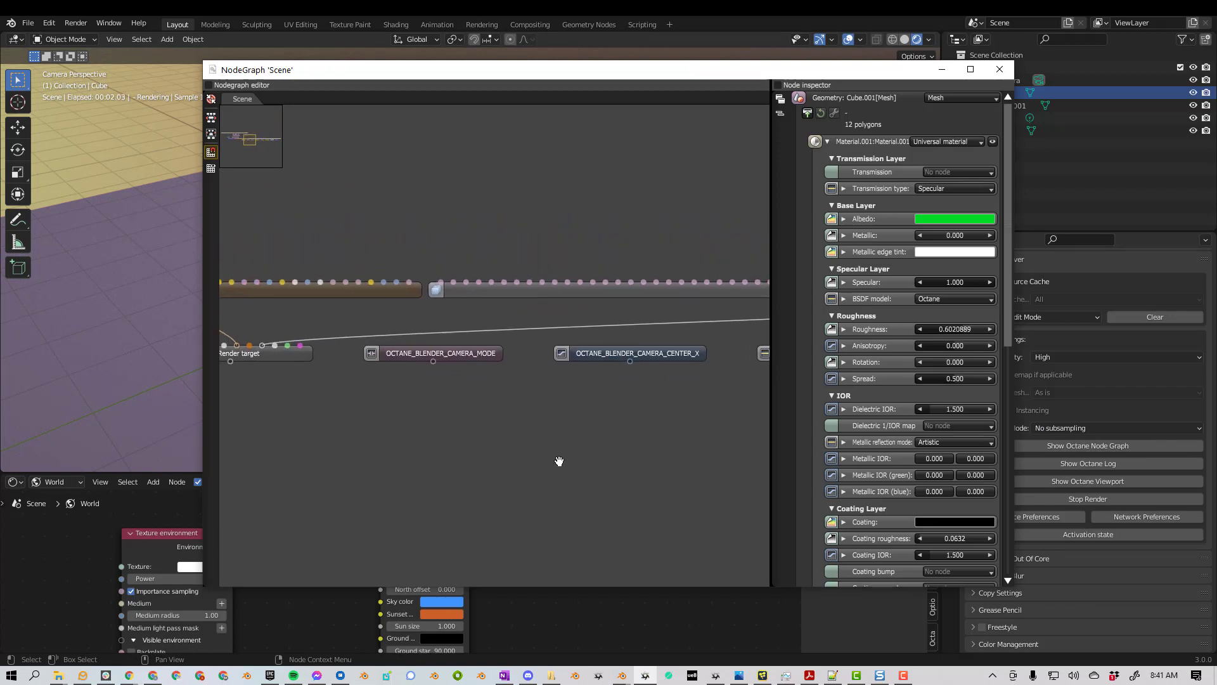
middle_click_drag(557, 462, 428, 486)
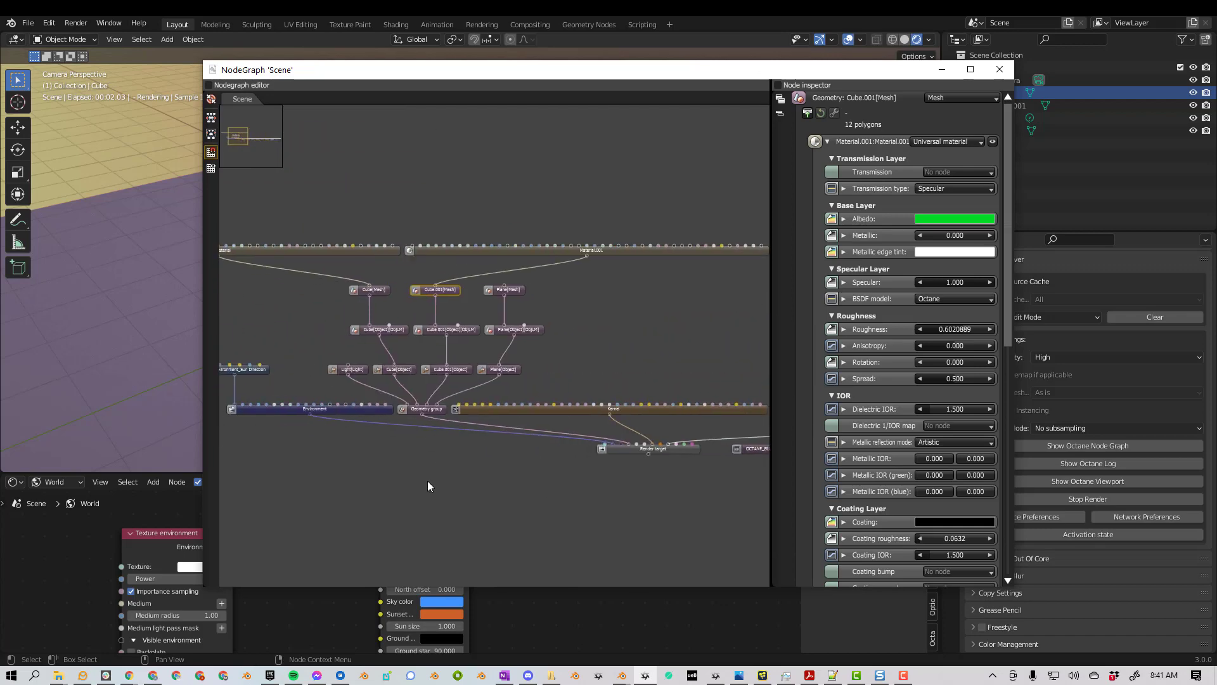
scroll(481, 476, "up", 3)
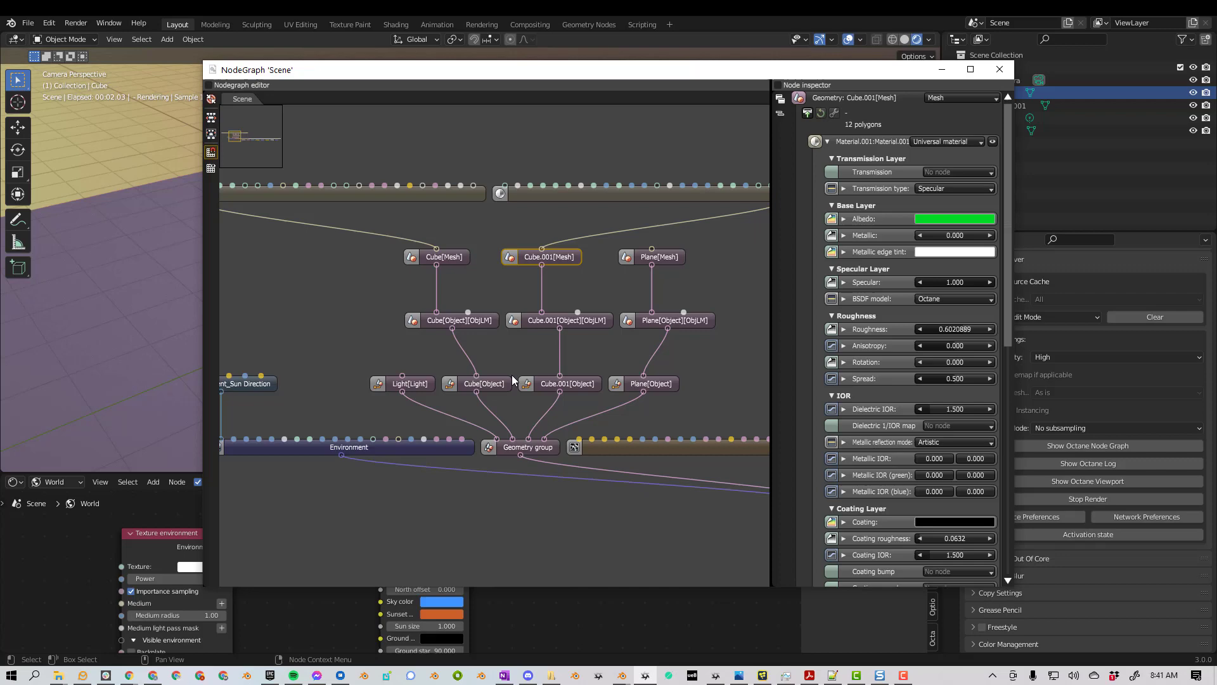
mouse_move(582, 294)
middle_mouse_down()
mouse_move(611, 314)
mouse_move(565, 310)
middle_mouse_up()
Step: Box-select the Cube, Cube.001 and Plane mesh and object nodes together
left_click(565, 312)
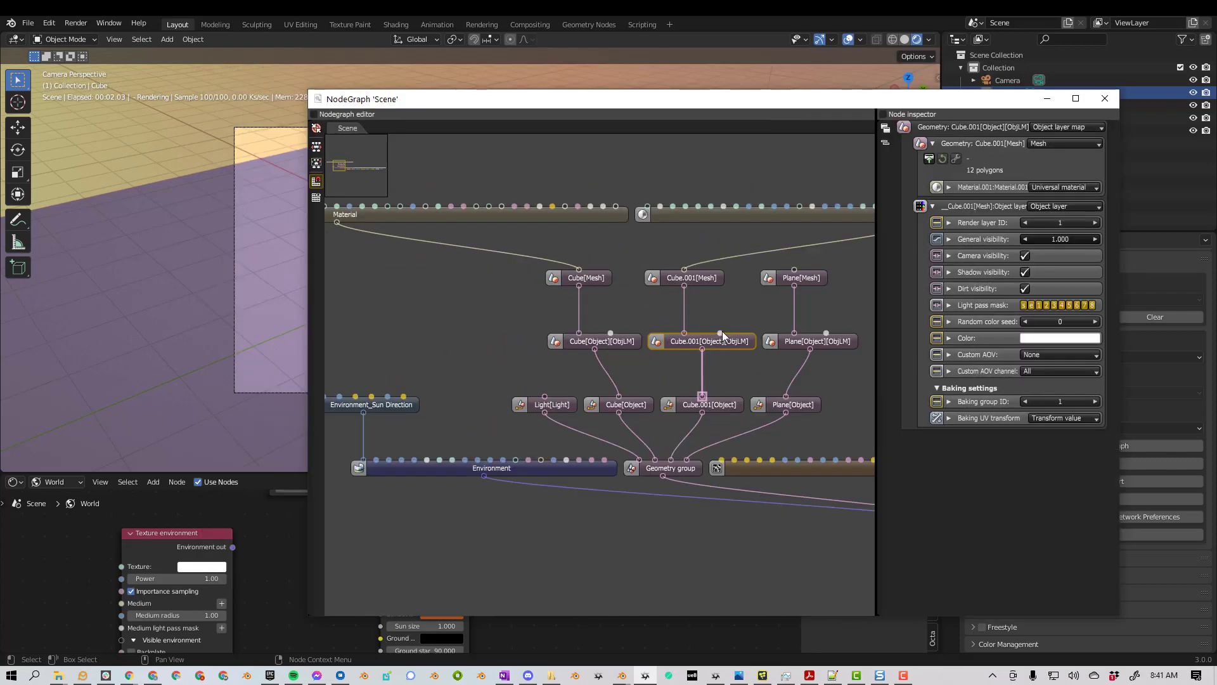
left_click(797, 337)
left_click(596, 342)
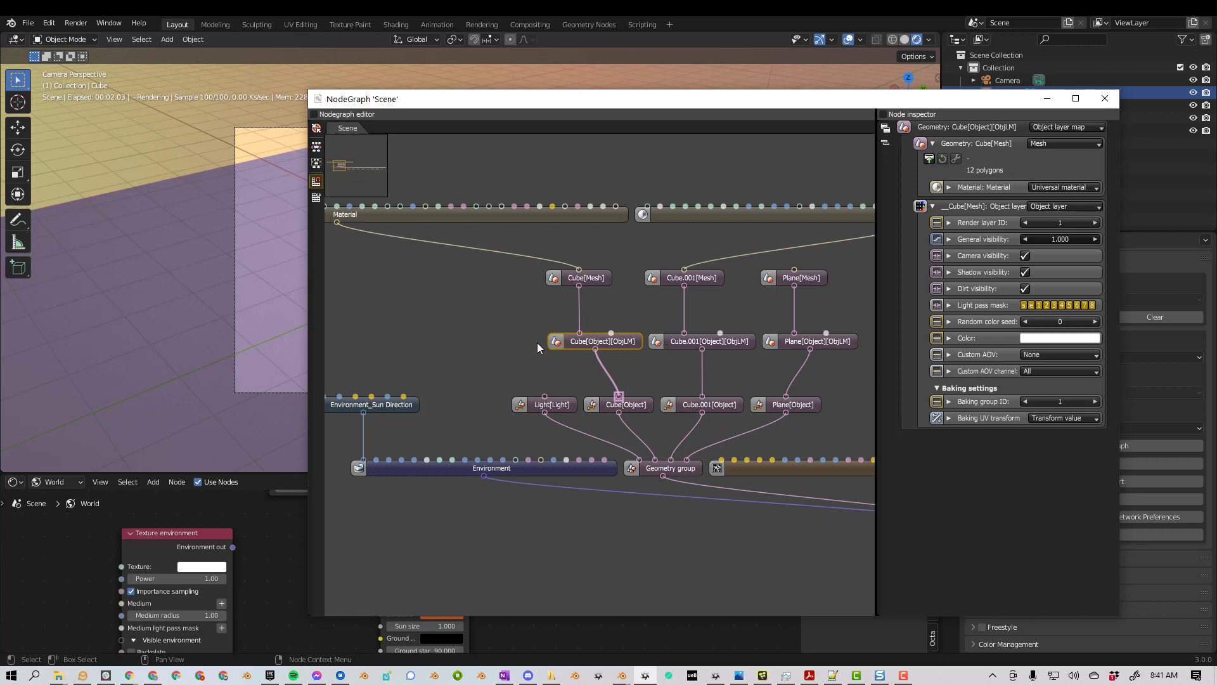
left_click_drag(537, 342, 802, 358)
scroll(638, 424, "down", 2)
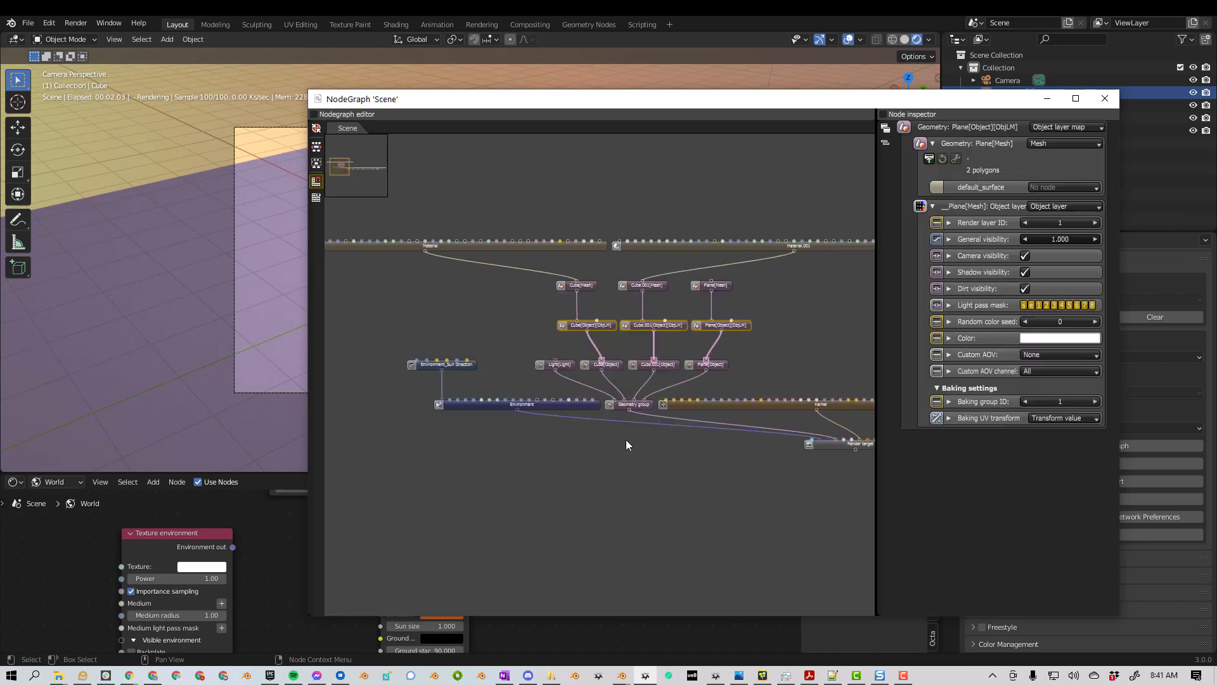
left_click_drag(535, 212, 791, 375)
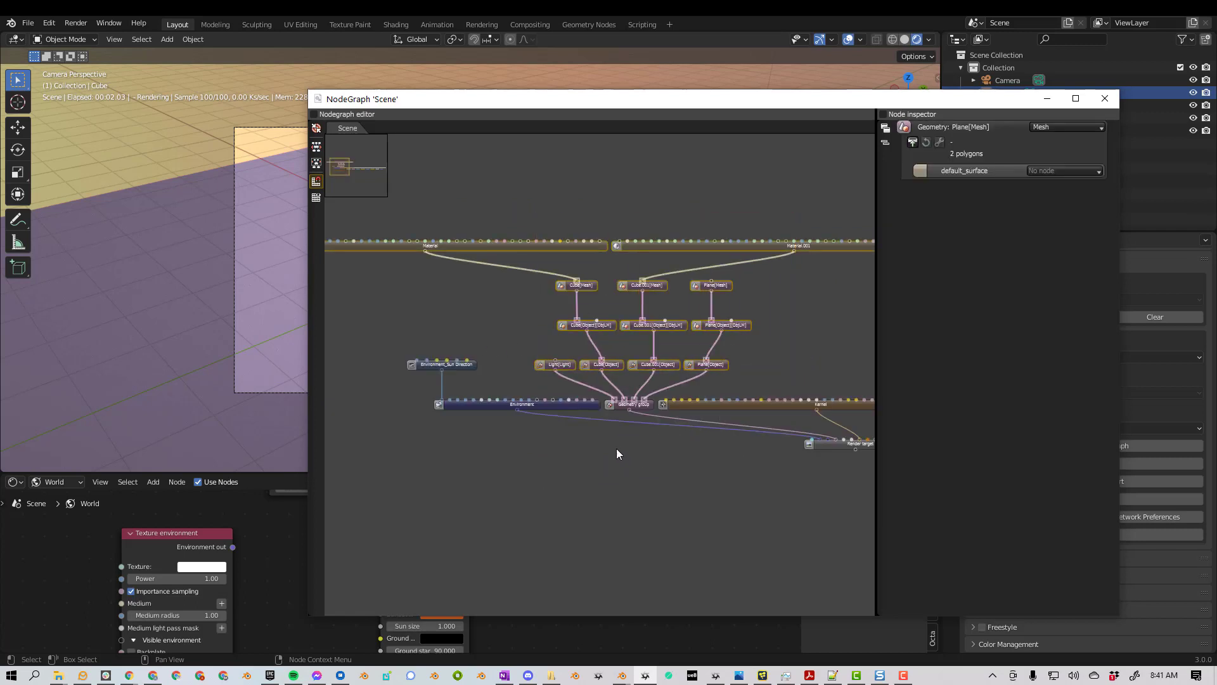
Step: Try storing the Geometry group, then all nodes, as a package, cancelling both attempts
right_click(635, 405)
left_click(604, 296)
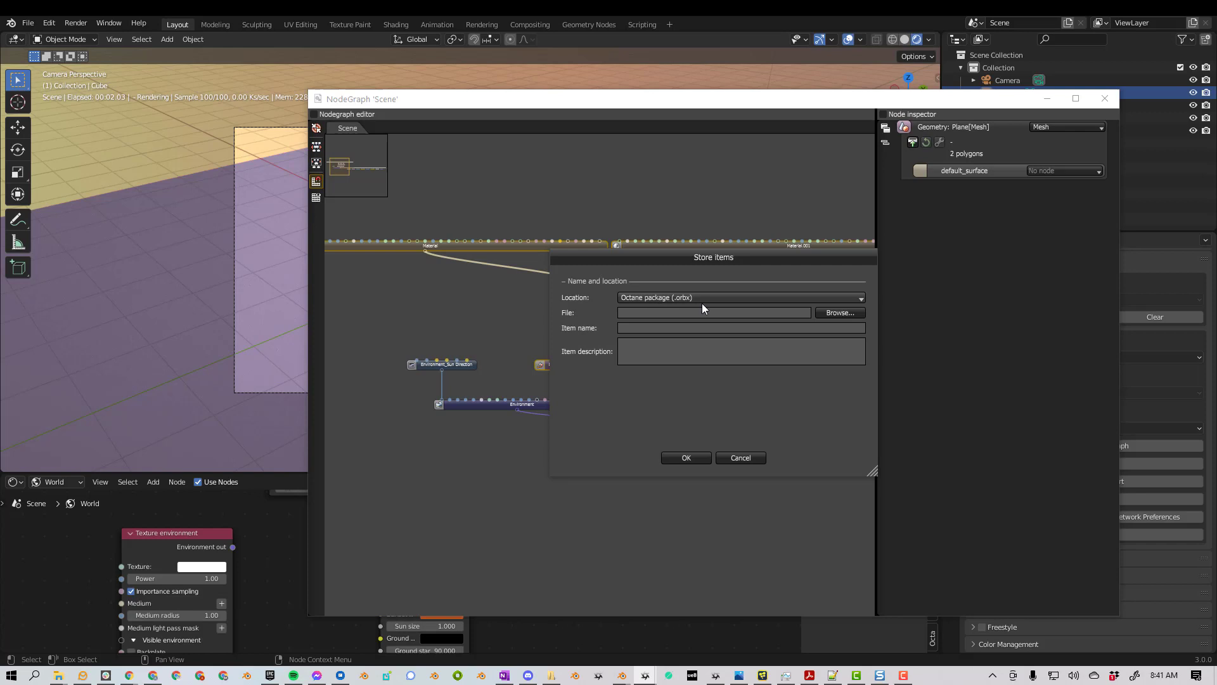
left_click(748, 457)
left_click(719, 458)
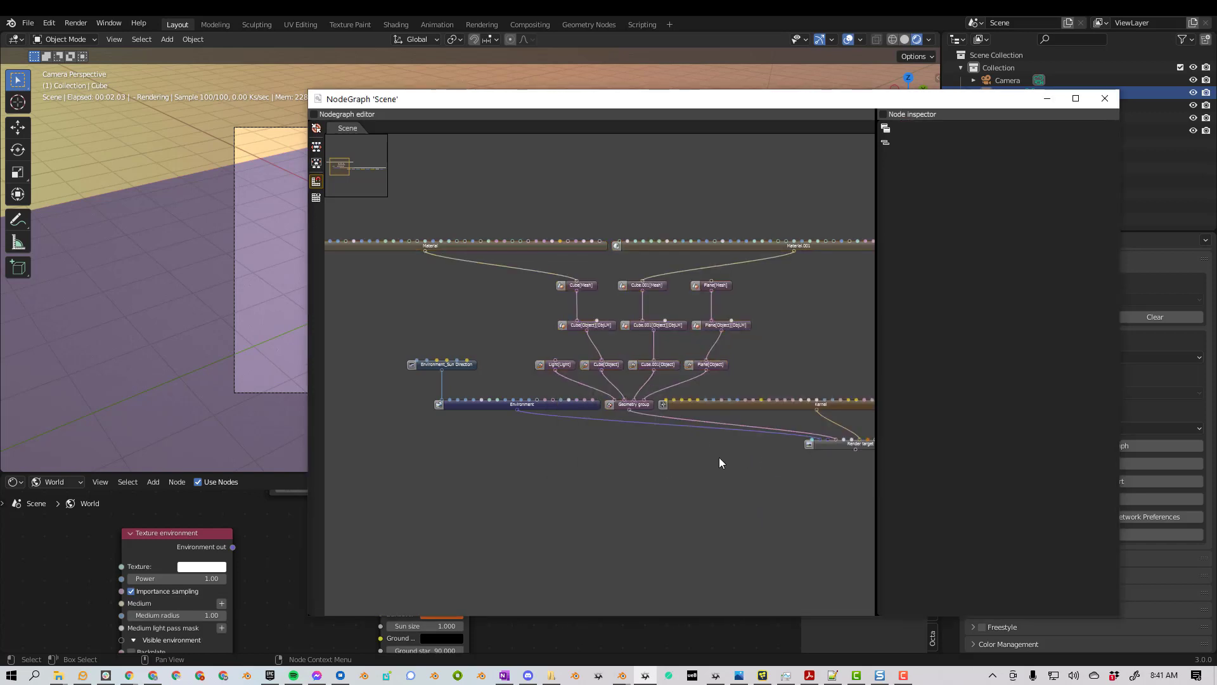
key("ctrl+a")
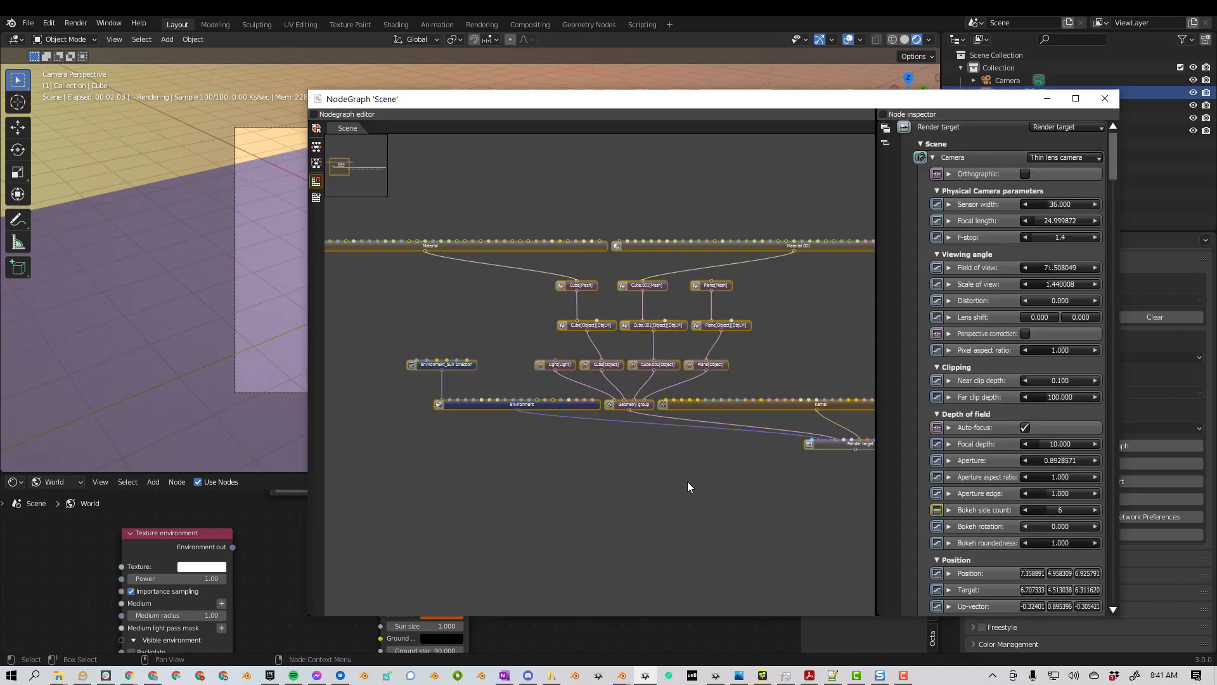
right_click(735, 404)
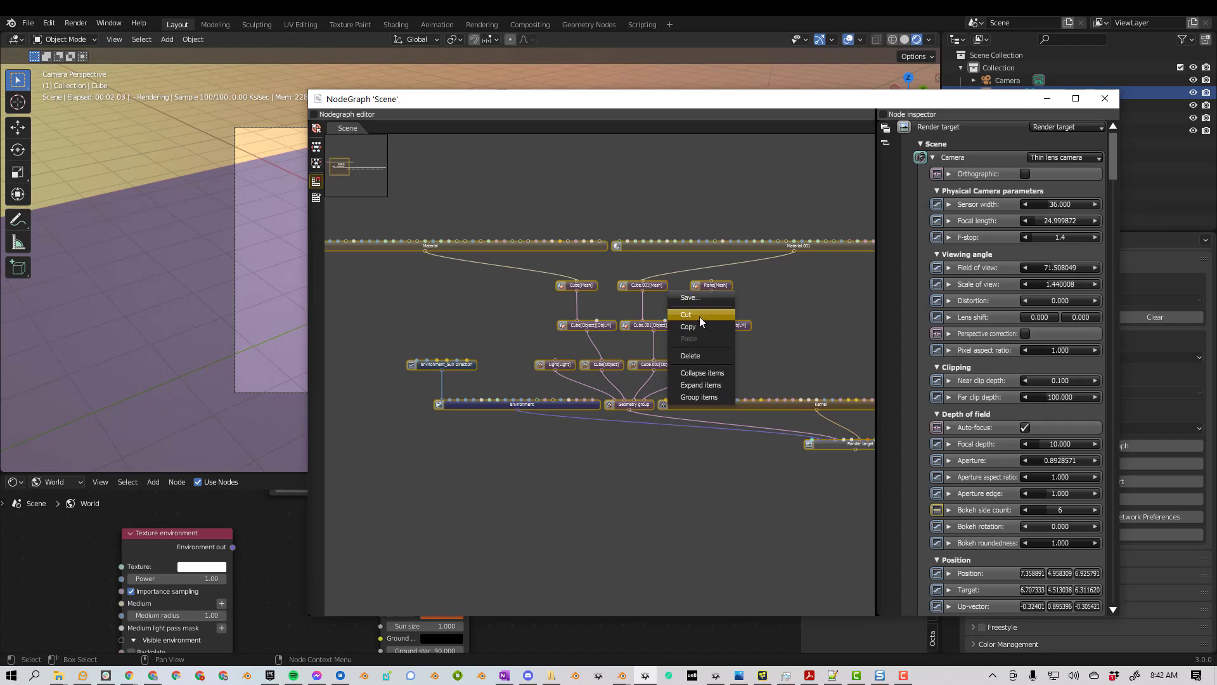
left_click(700, 299)
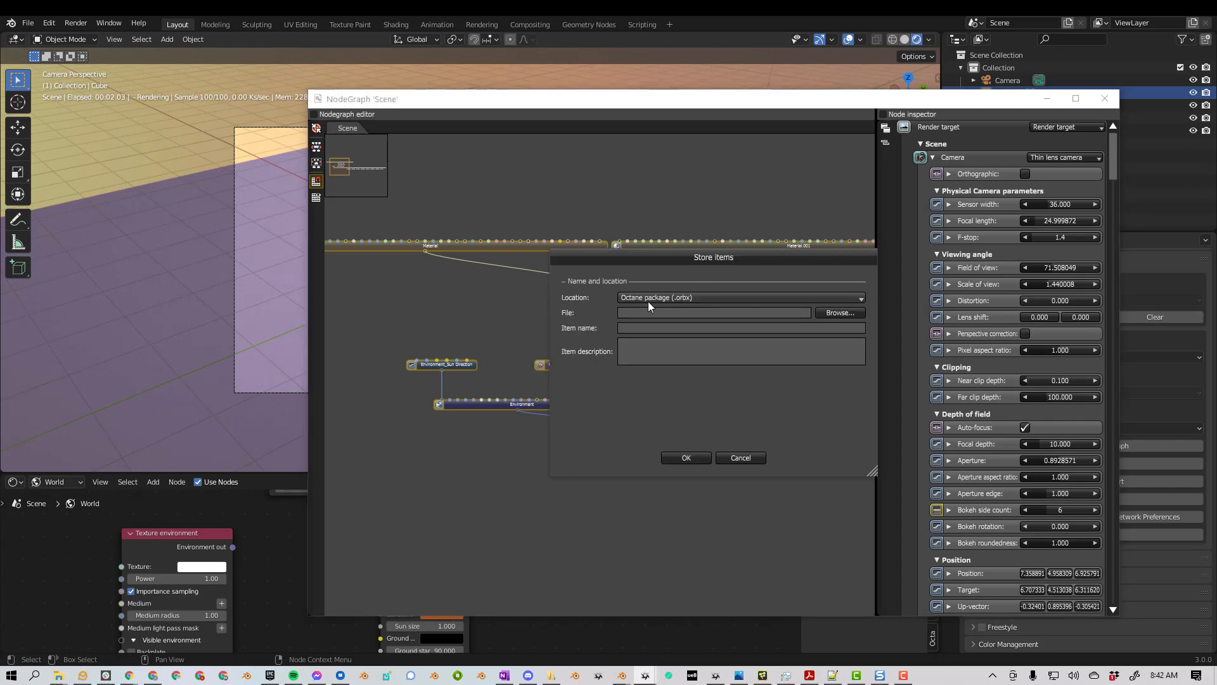
left_click(740, 457)
Step: Box-select only the mesh and object nodes and save them as an Octane package (.orbx)
left_click_drag(543, 190, 850, 364)
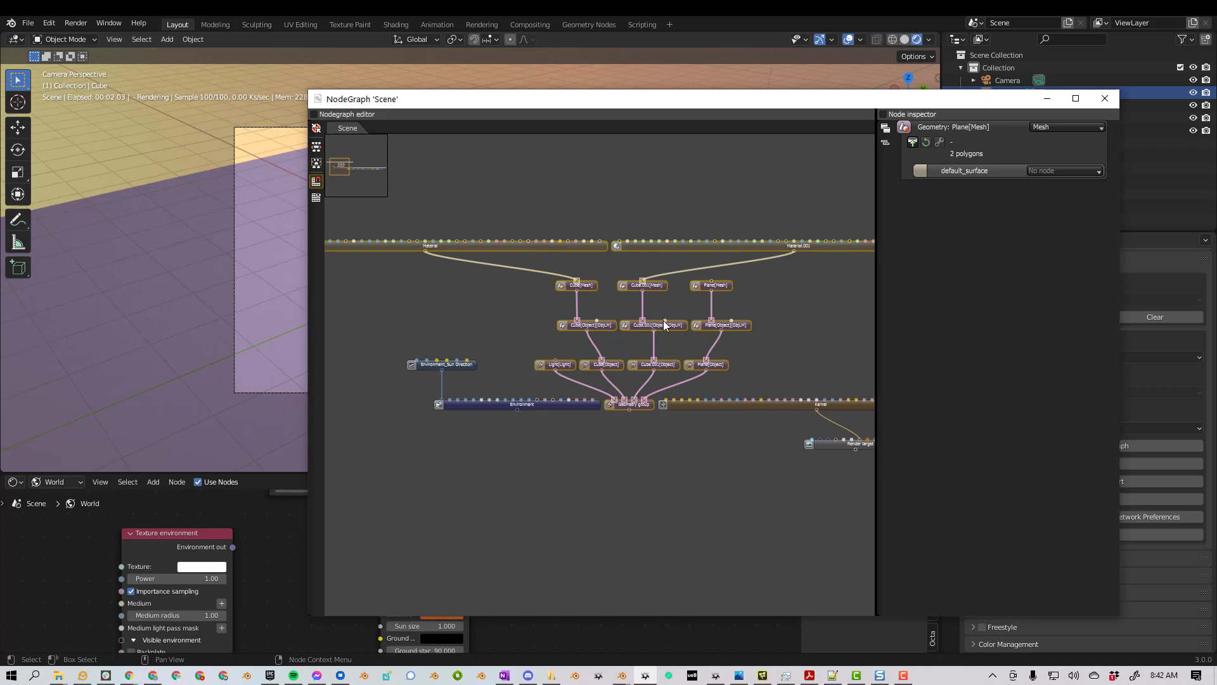
right_click(653, 246)
left_click(641, 248)
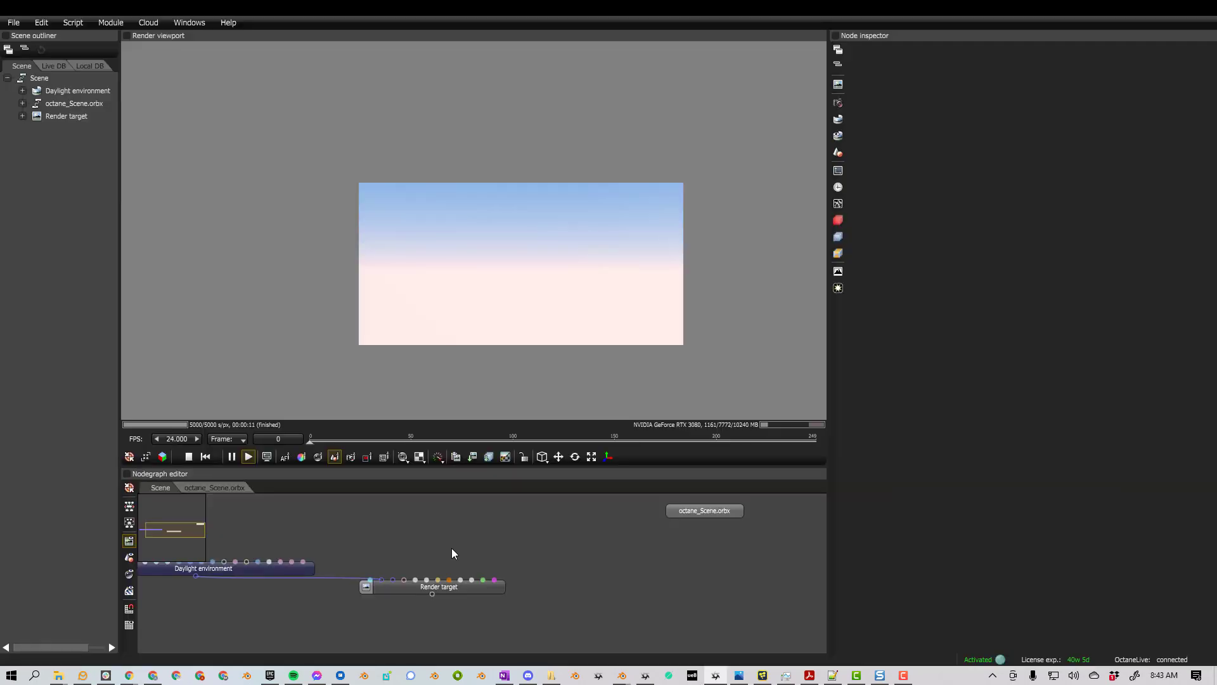
Step: Import Geo.orbx into the Octane Standalone scene from the Import assets dialog
right_click(451, 547)
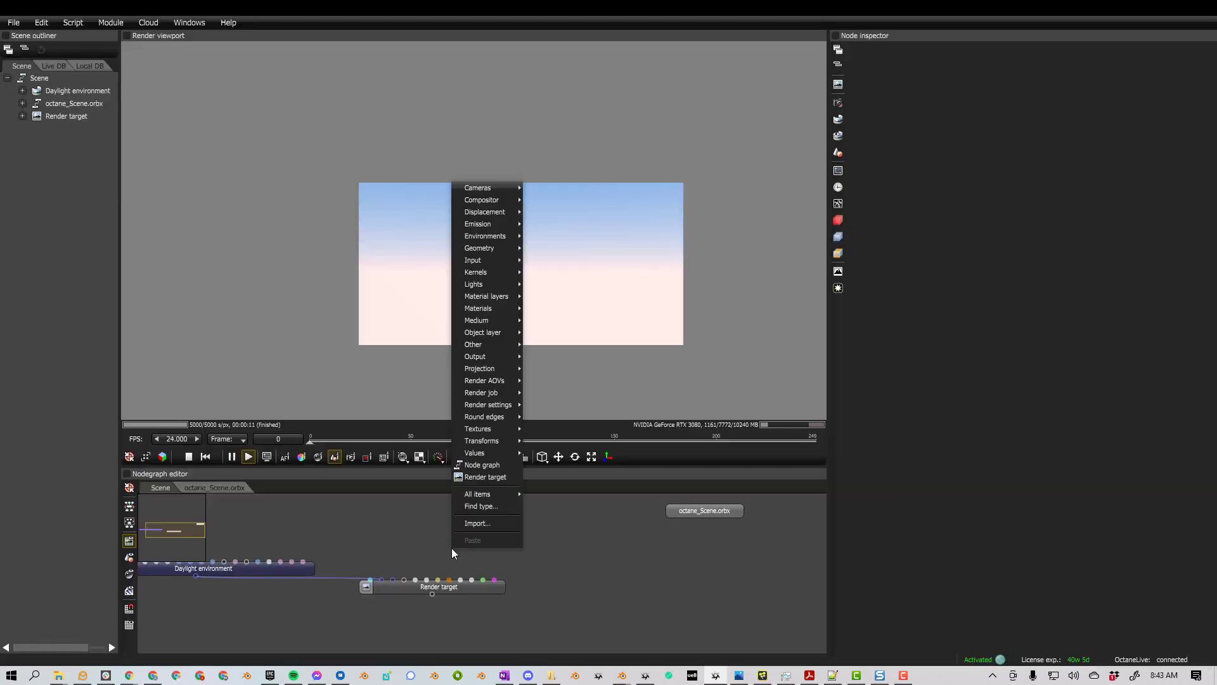
left_click(481, 525)
scroll(843, 293, "down", 5)
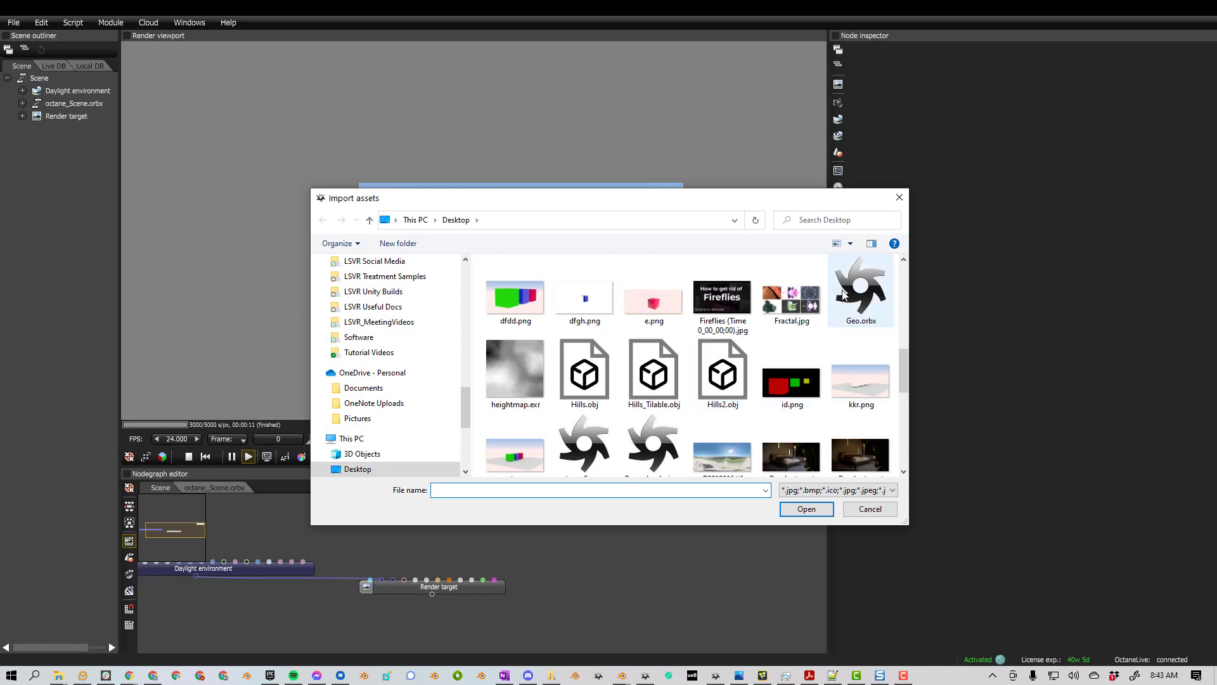
double_click(843, 294)
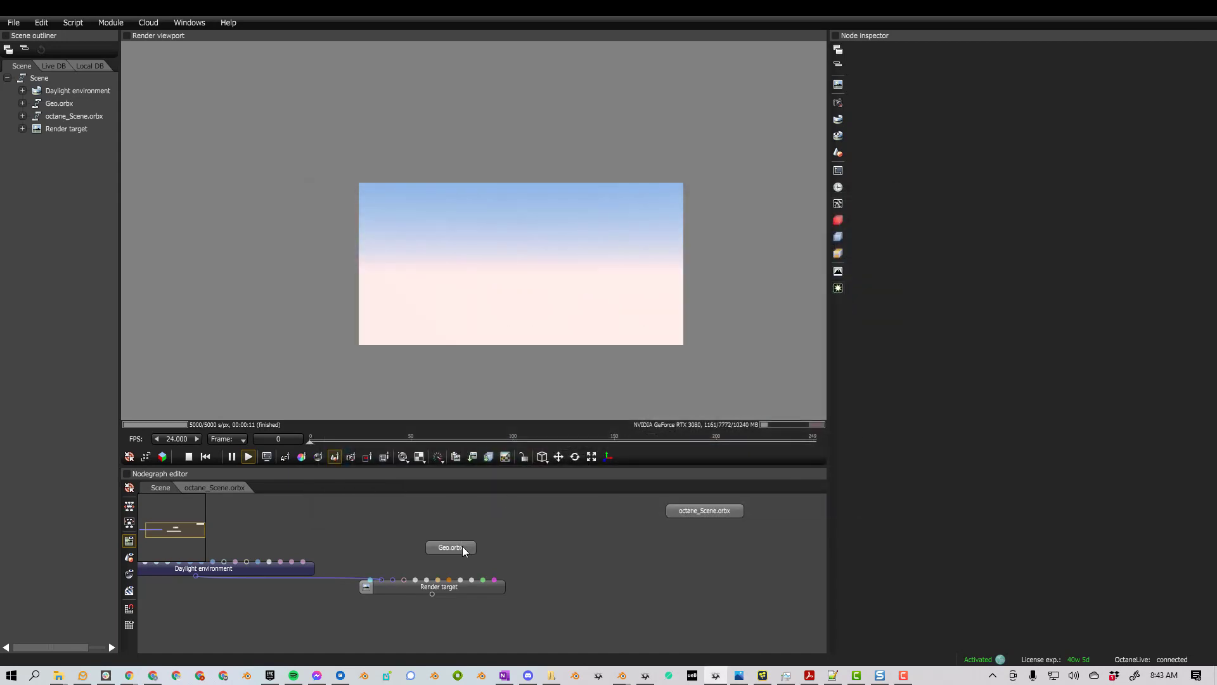
Step: Open the Geo.orbx graph to view its Light, Cube, Cube.001 and Plane nodes
double_click(462, 546)
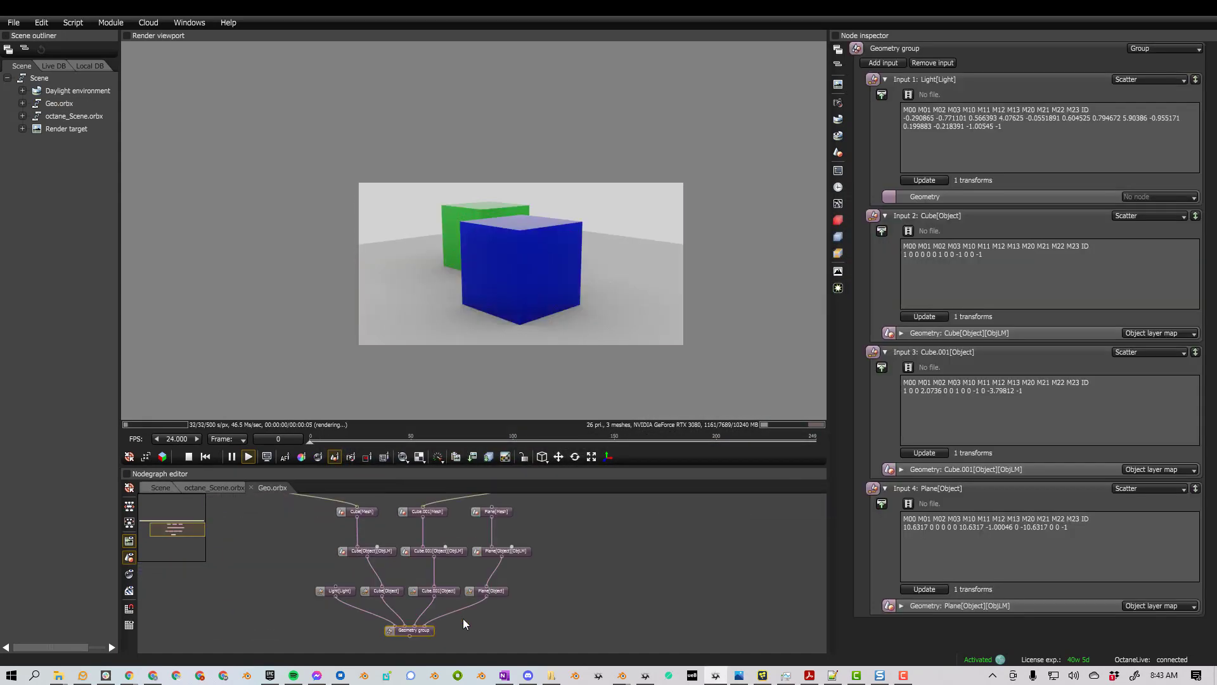
left_click_drag(551, 256, 581, 249)
scroll(581, 249, "up", 3)
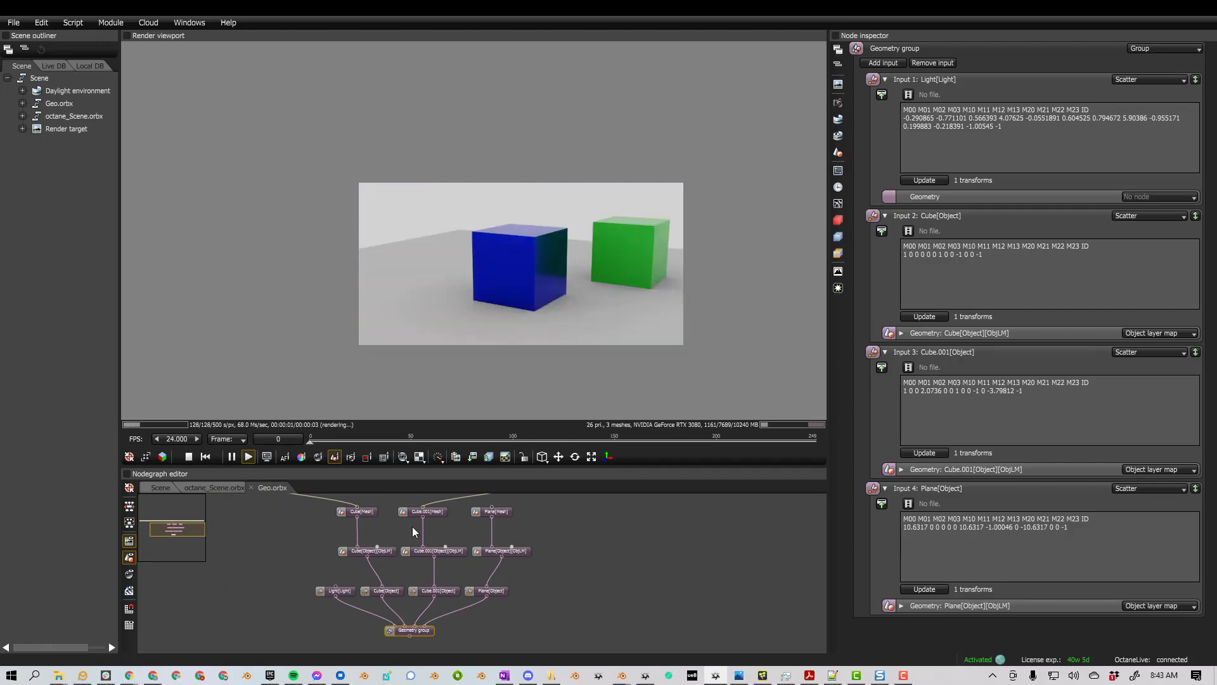
left_click(160, 488)
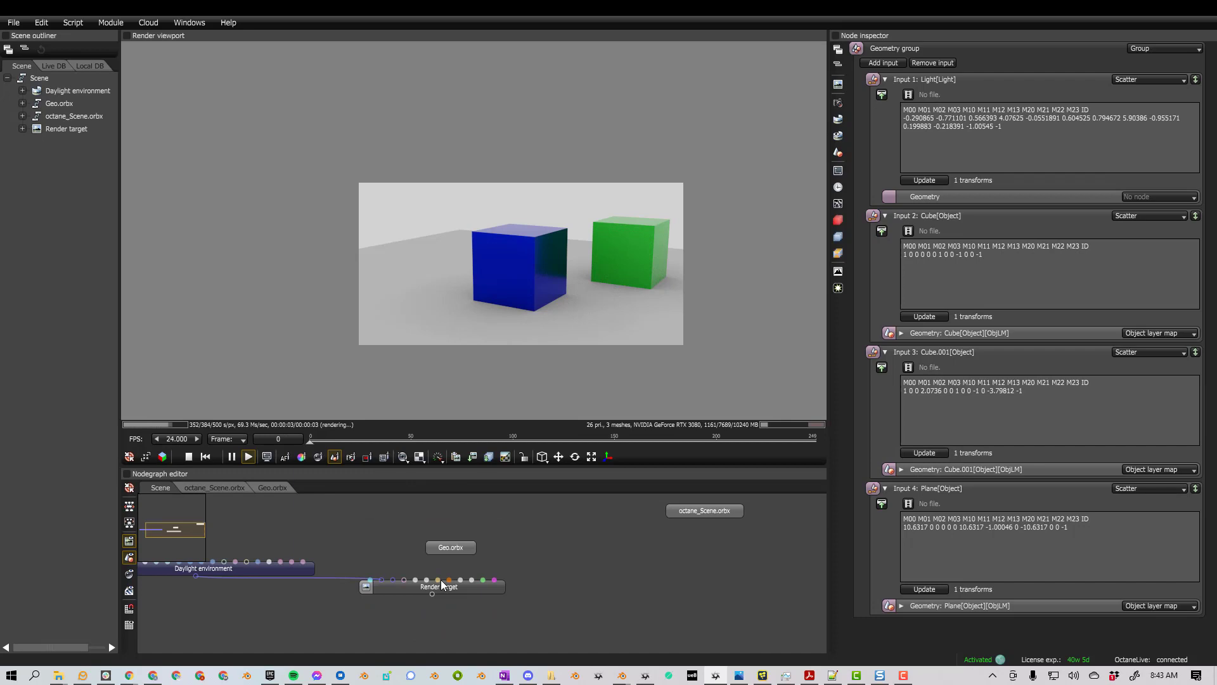
left_click(459, 545)
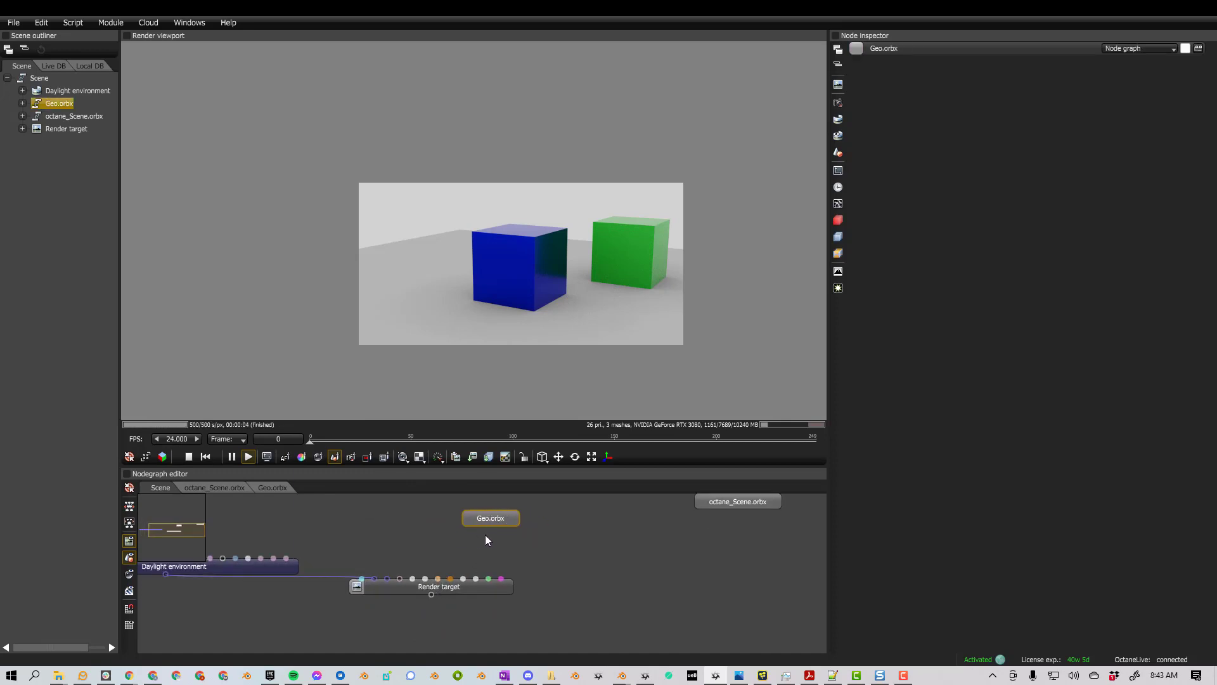
left_click(282, 489)
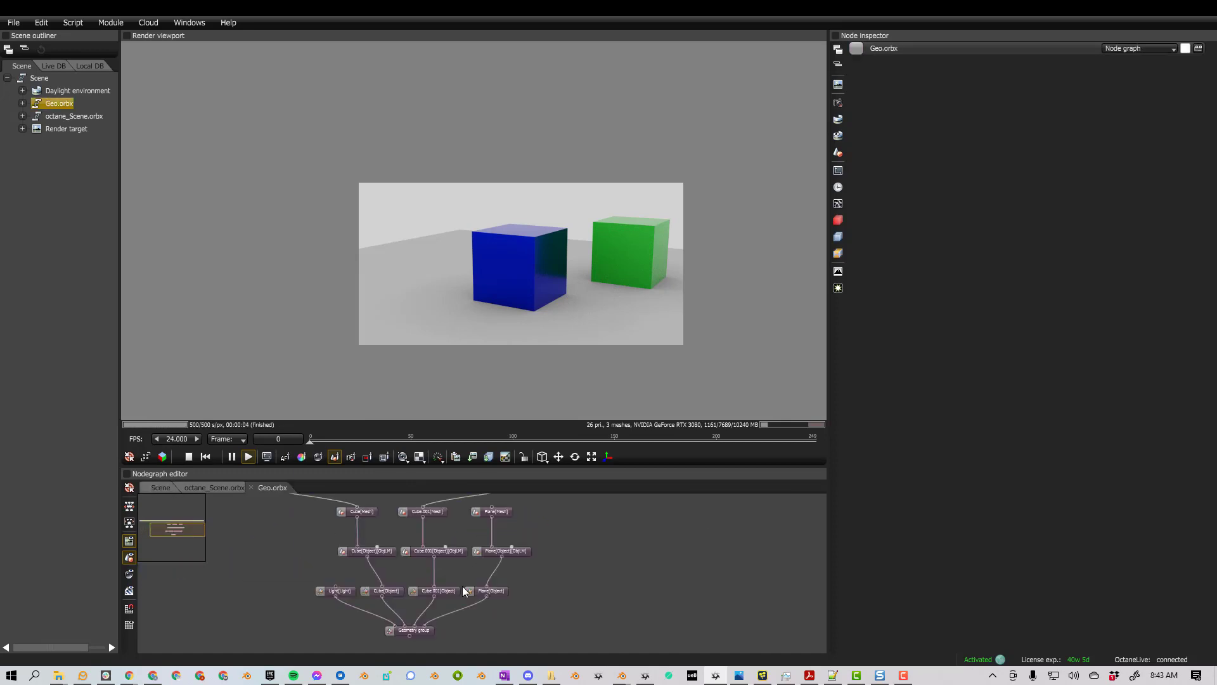
scroll(462, 586, "down", 2)
scroll(496, 589, "up", 3)
scroll(498, 589, "down", 1)
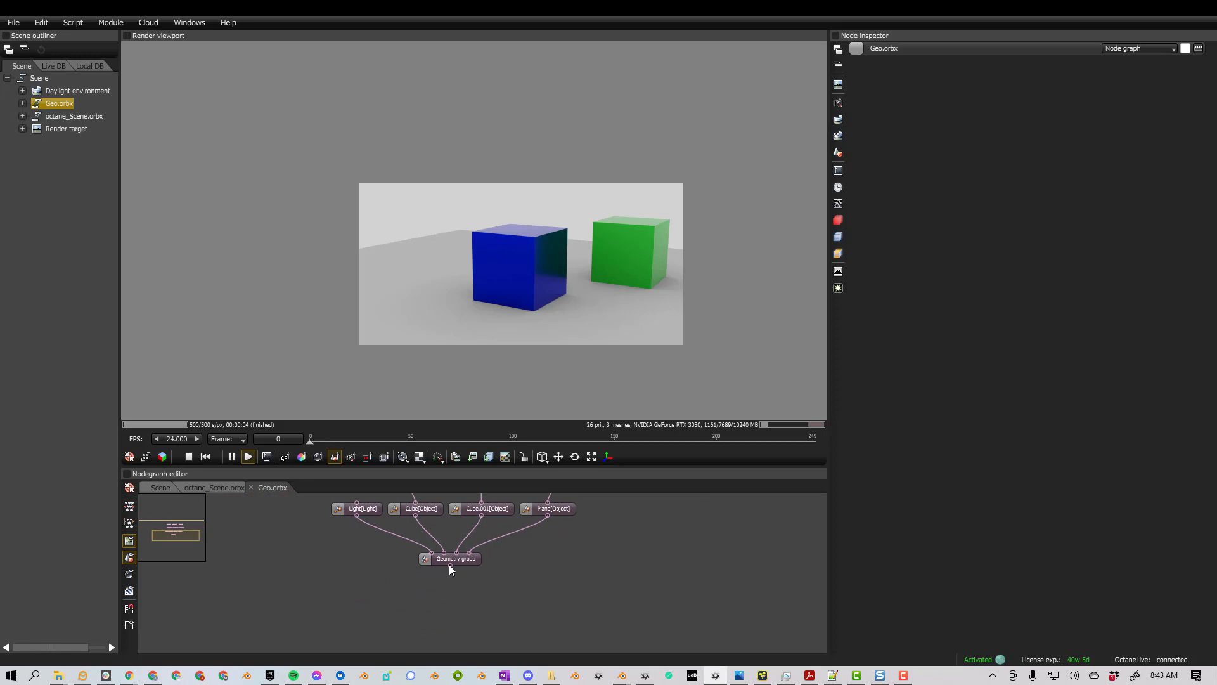
Step: Add a Geometry out node fed by Geometry group, then wire Geo.orbx into the Render target
right_click(561, 577)
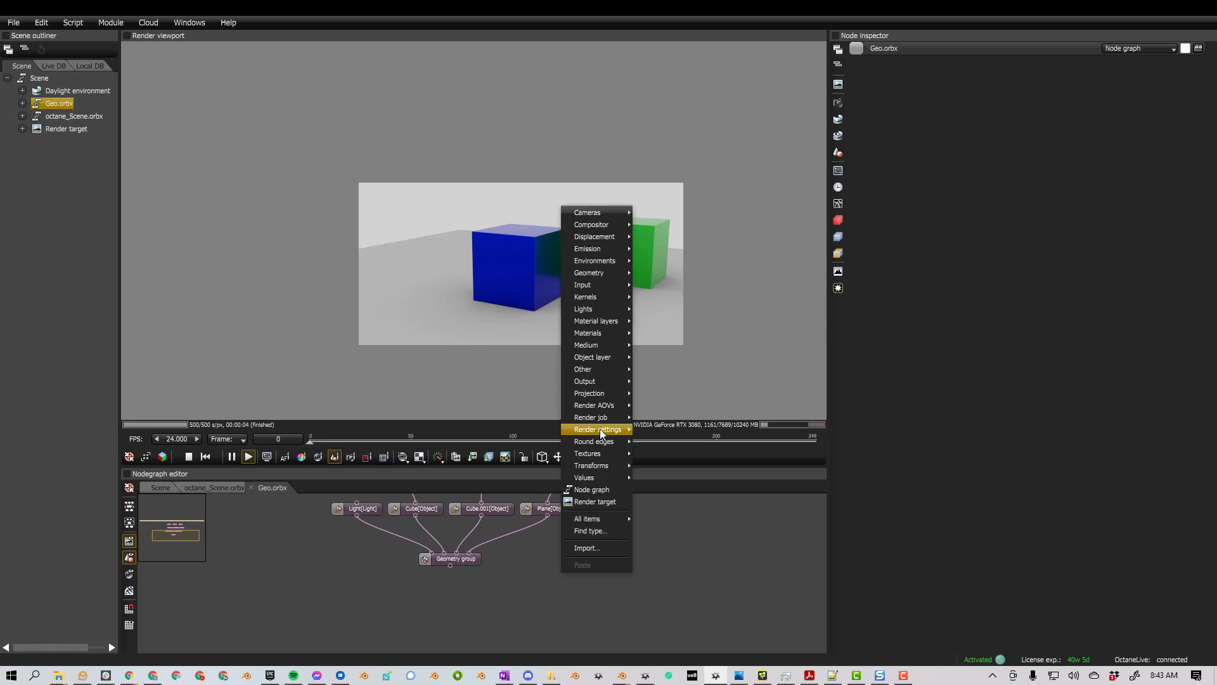
mouse_move(590, 386)
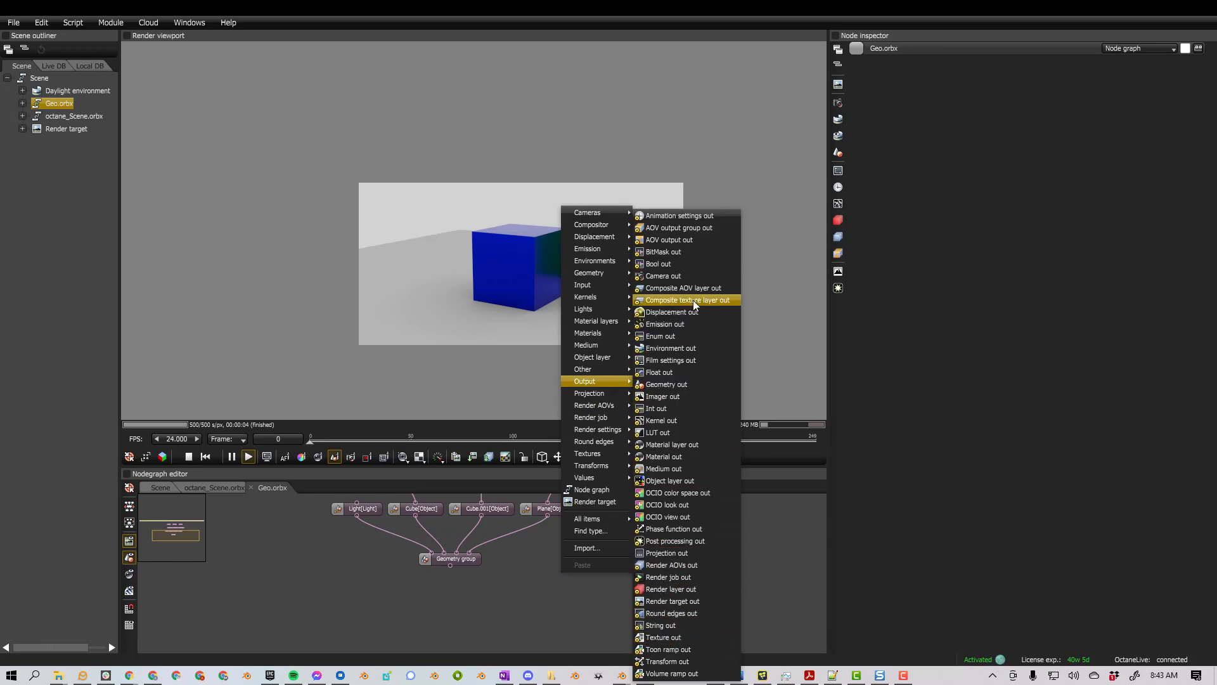
left_click(687, 384)
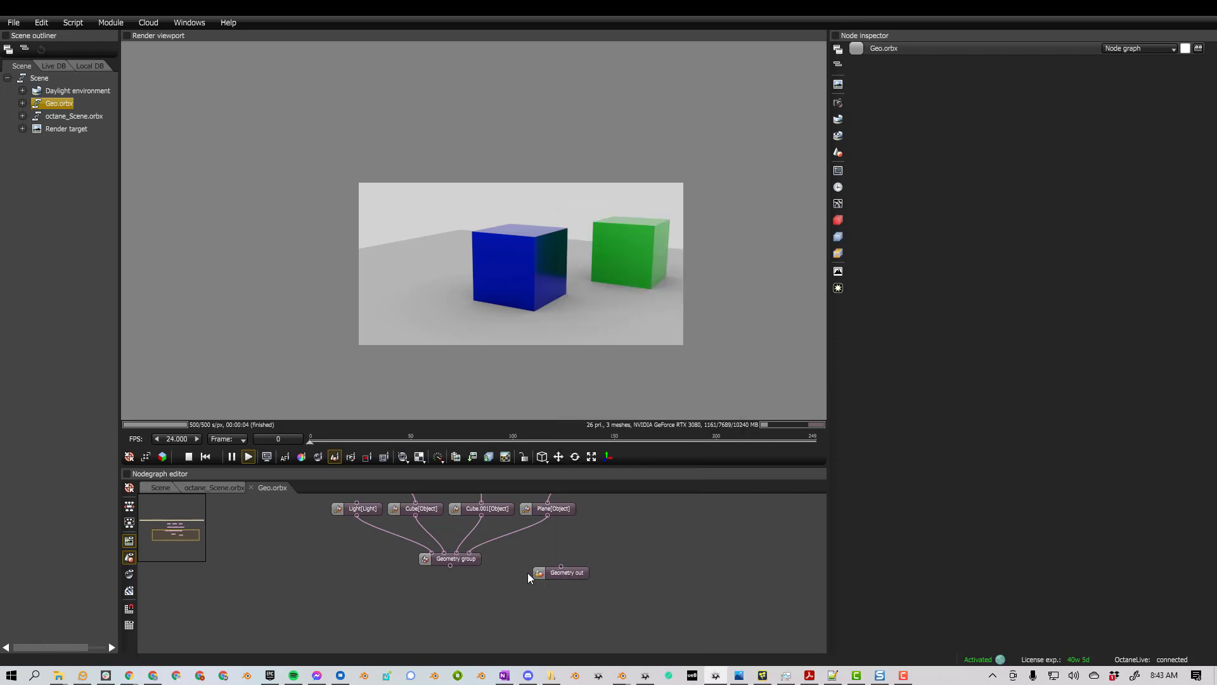
left_click_drag(559, 573, 454, 593)
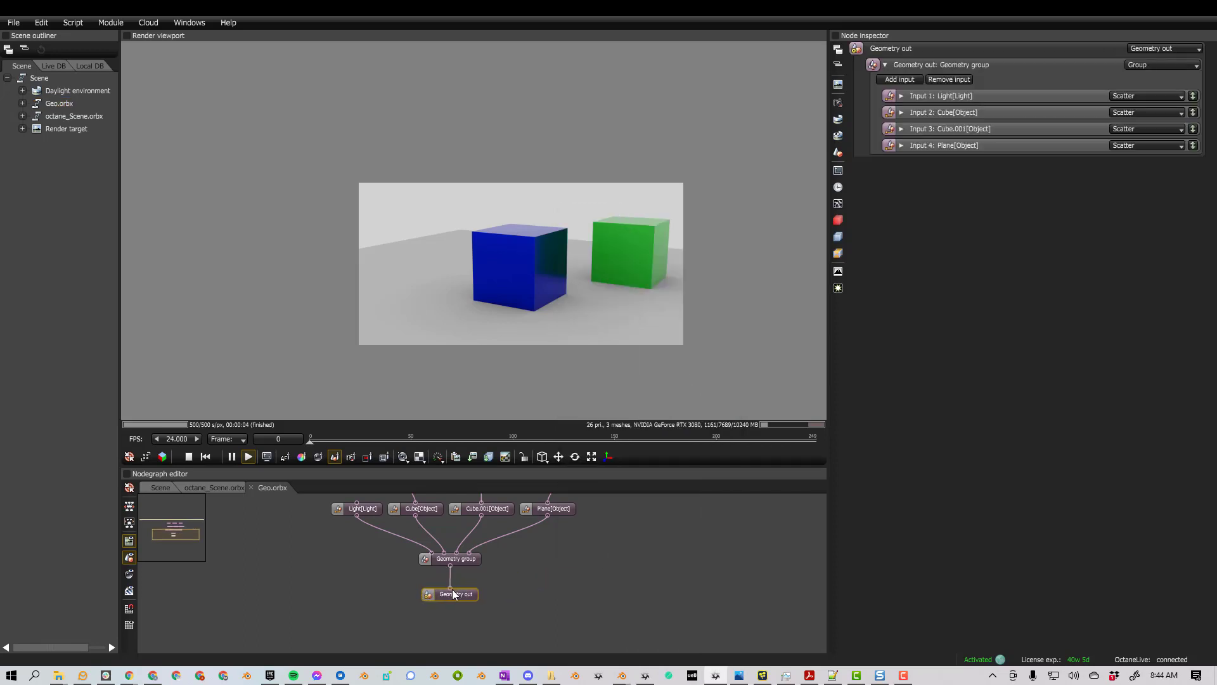
left_click(168, 484)
left_click_drag(491, 526, 379, 600)
Step: Orbit, zoom and pan the Octane render viewport to inspect the rendered result
scroll(596, 240, "down", 3)
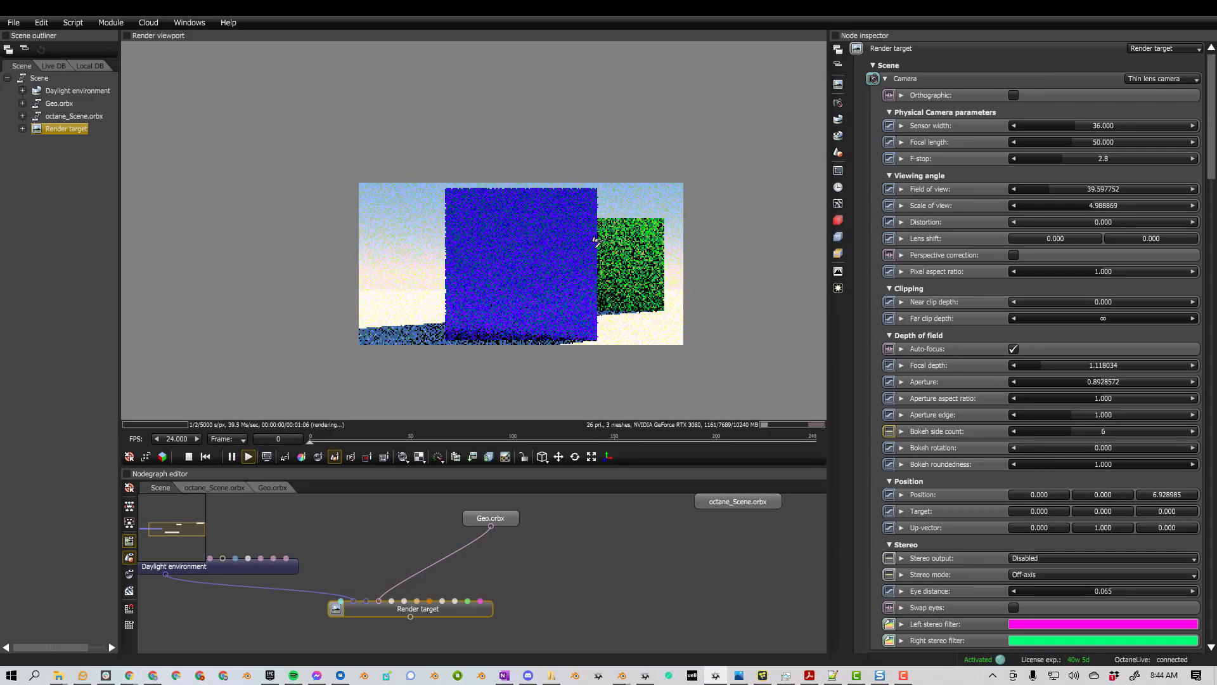
scroll(596, 241, "down", 3)
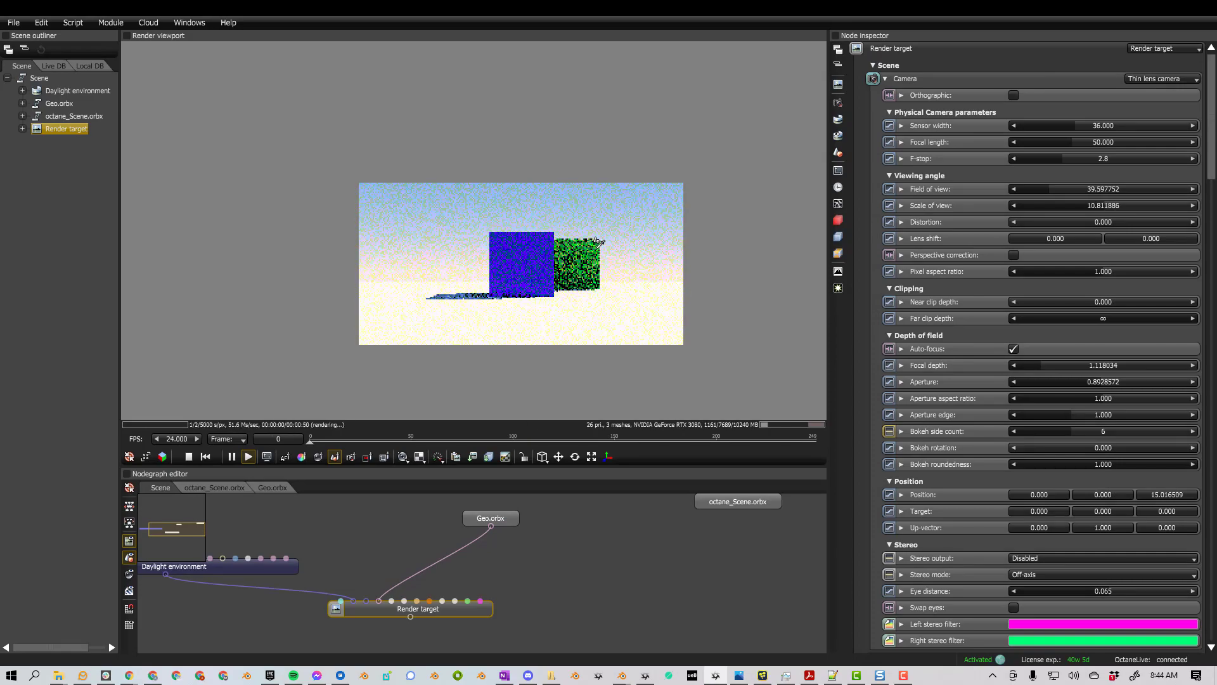
left_click_drag(596, 241, 593, 293)
scroll(570, 279, "down", 3)
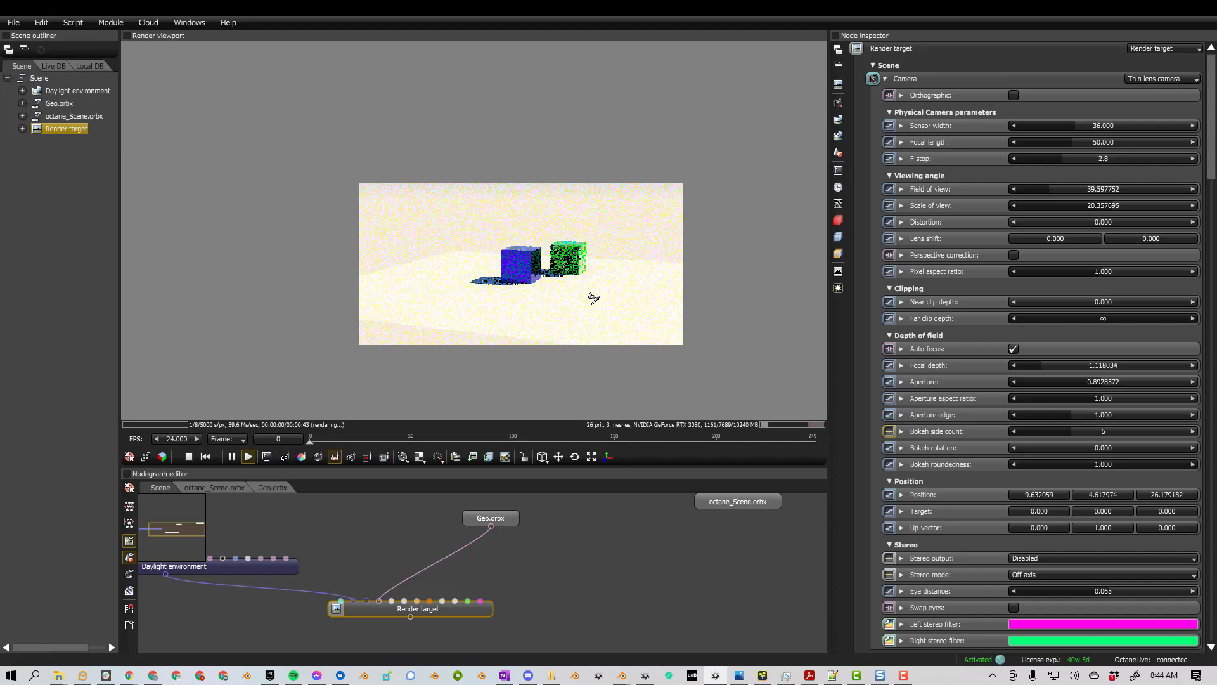
scroll(573, 291, "up", 4)
scroll(526, 309, "up", 5)
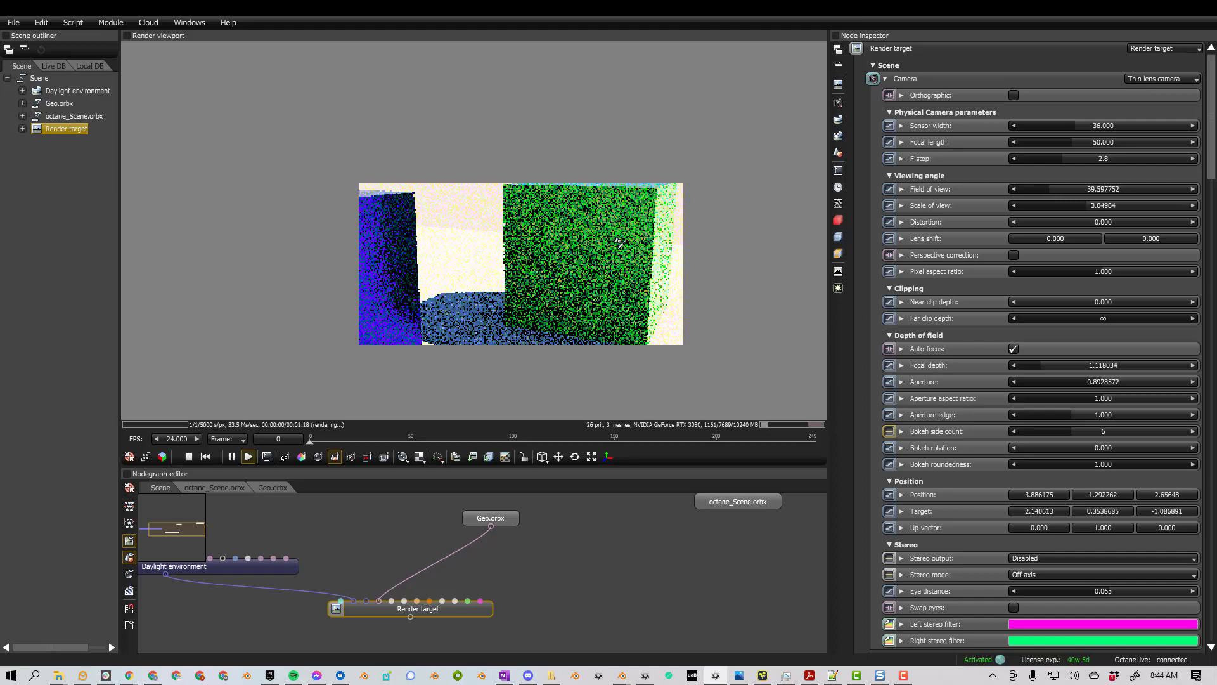
scroll(557, 239, "down", 3)
scroll(551, 247, "up", 5)
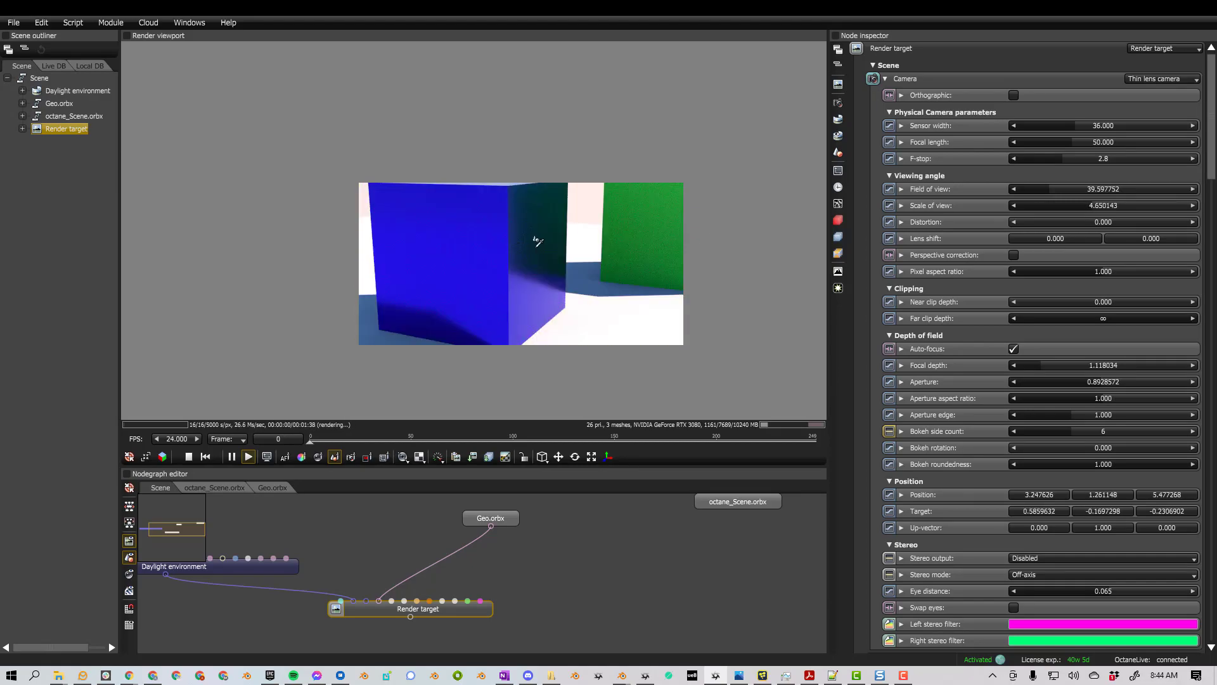
scroll(654, 229, "down", 2)
right_click_drag(659, 219, 597, 254)
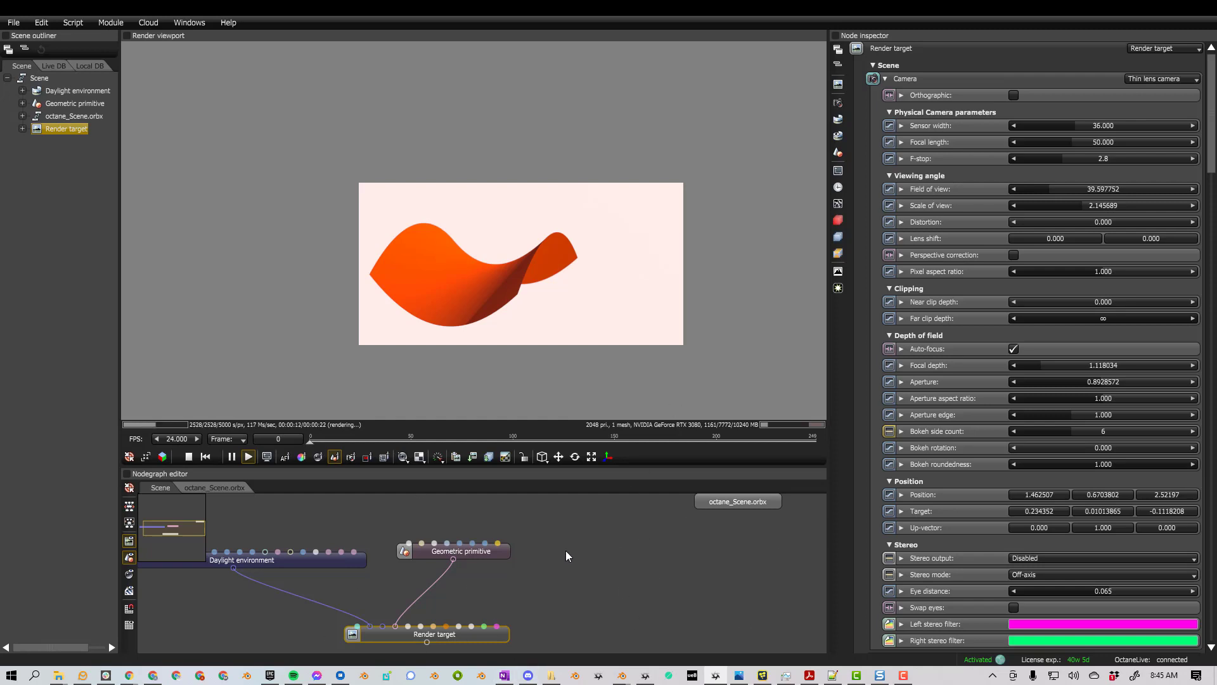
Step: Save the saddle Geometric primitive as a package, browsing to a file name beginning 'Sad'
left_click(495, 553)
right_click(478, 553)
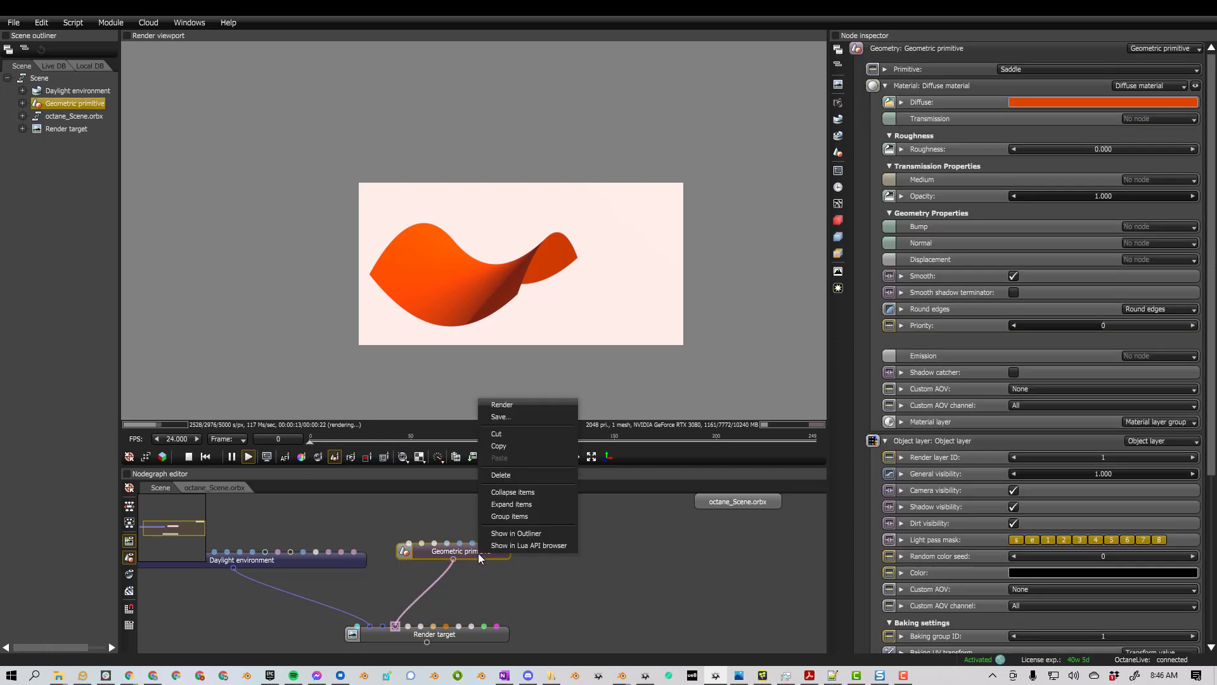
left_click(542, 595)
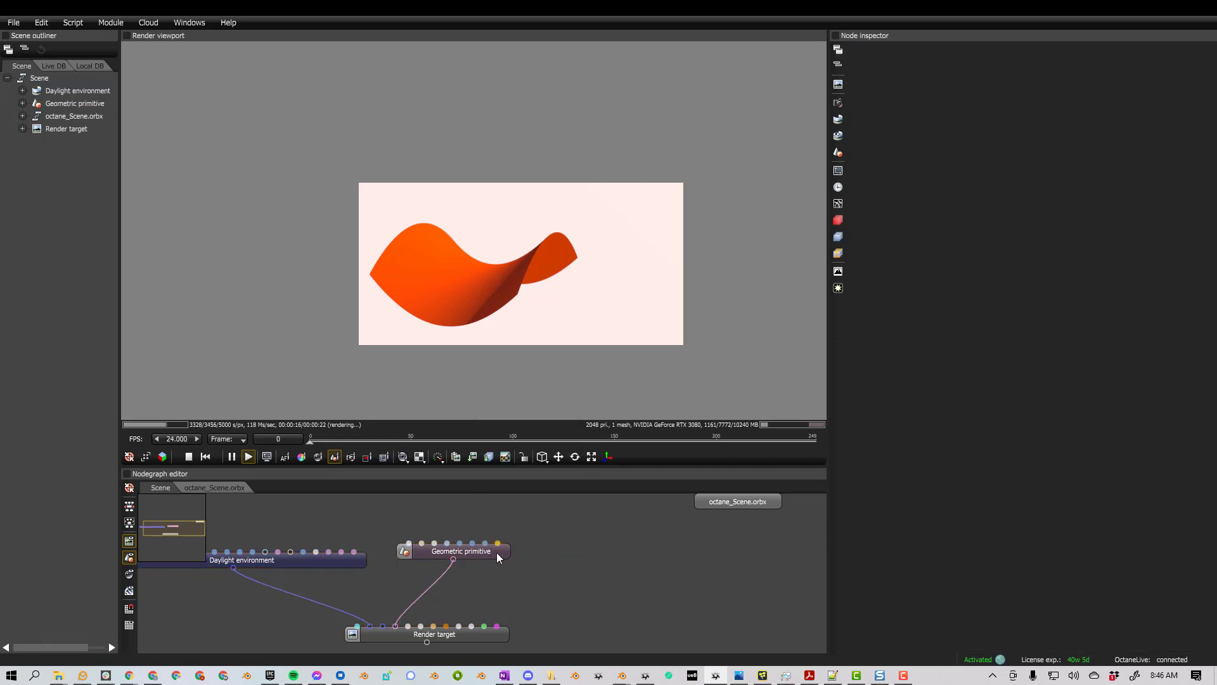
left_click(501, 552)
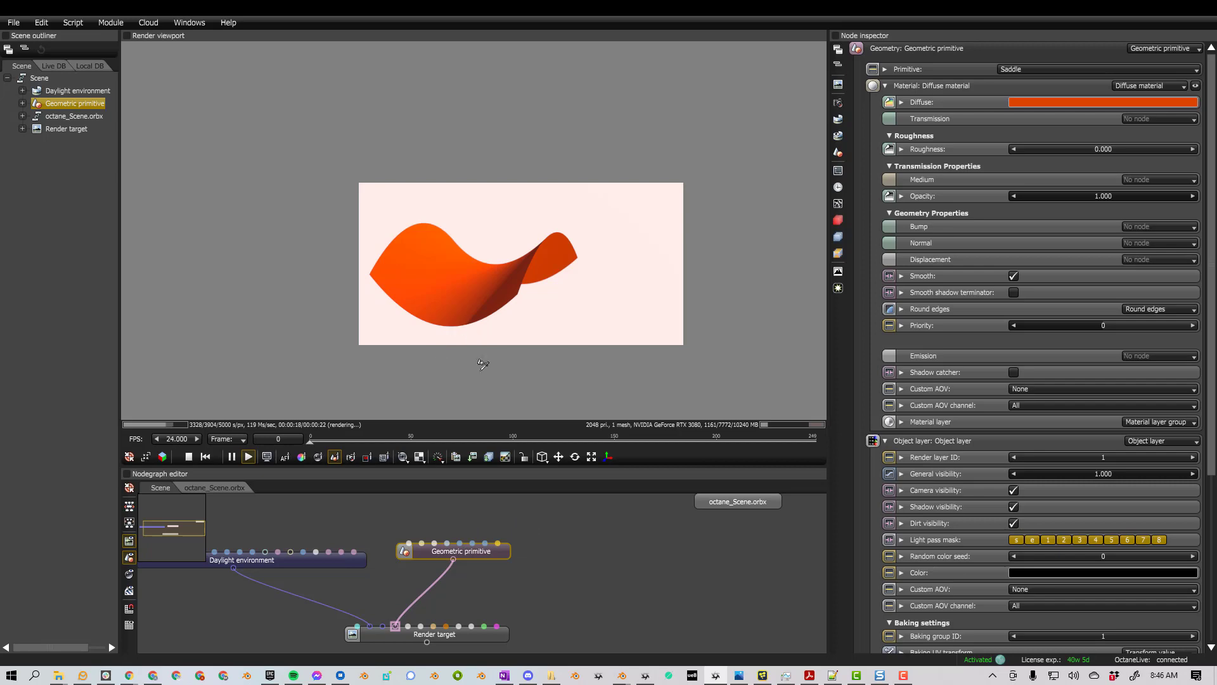
right_click(485, 557)
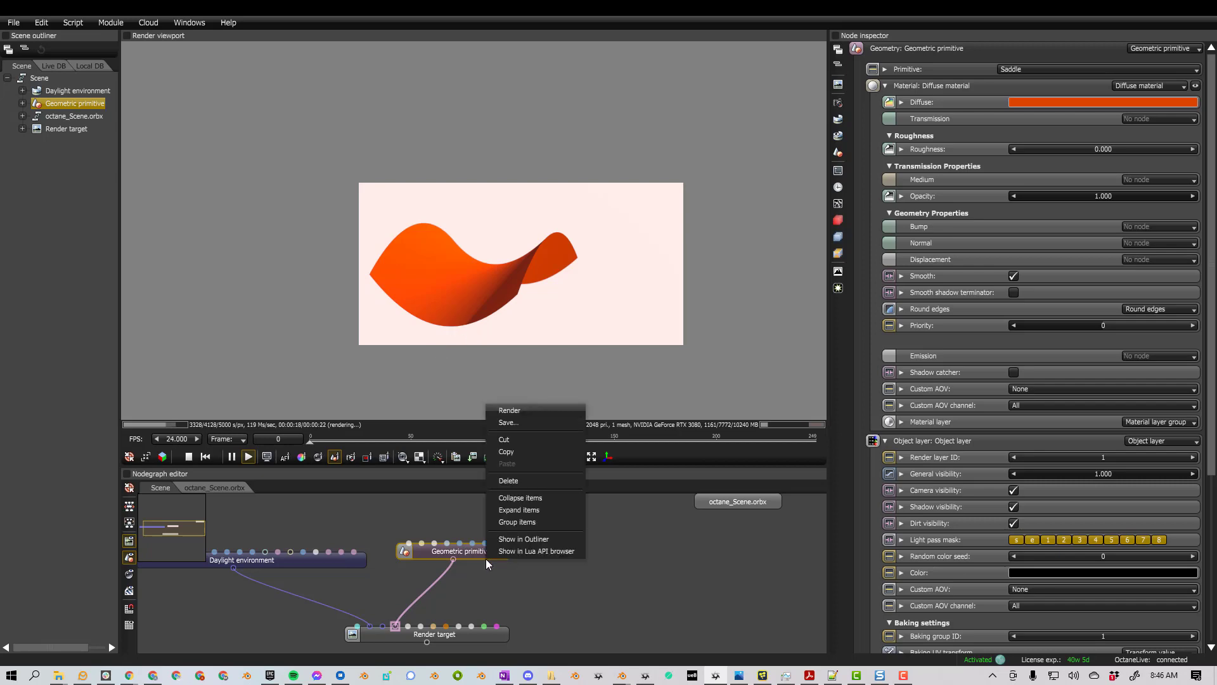
left_click(499, 426)
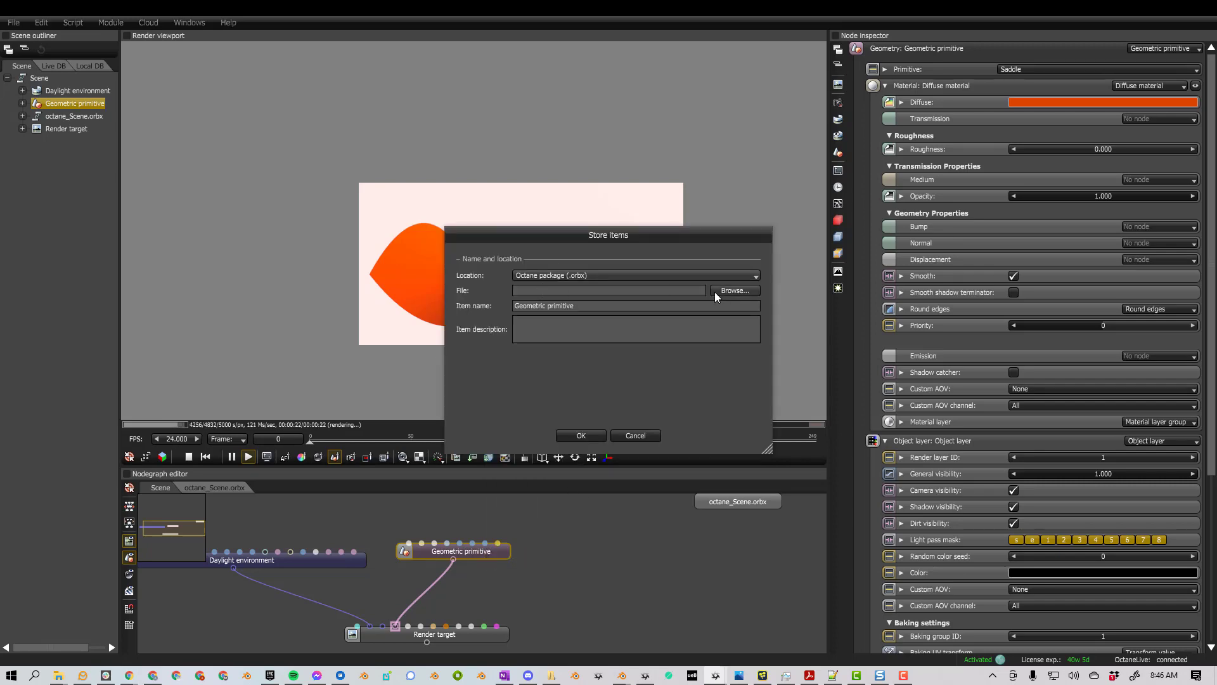
left_click(733, 291)
type("Sad")
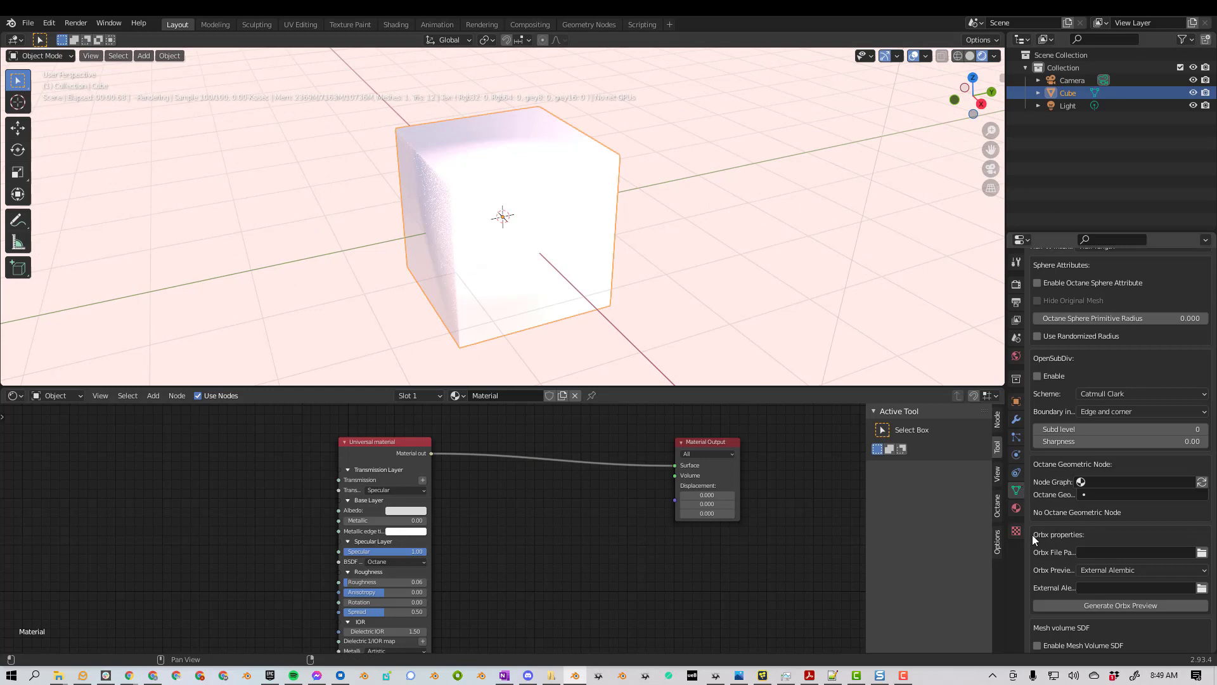
Step: Delete the Universal material node from the cube's material node tree
left_click(1130, 552)
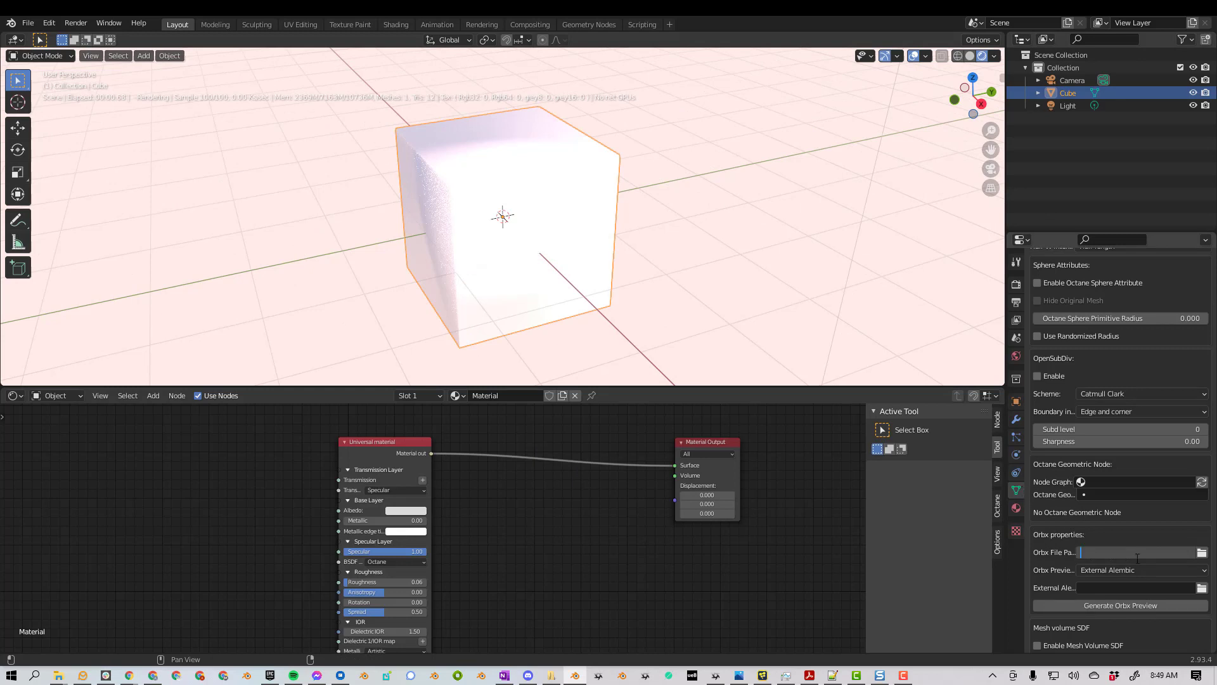
key("Escape")
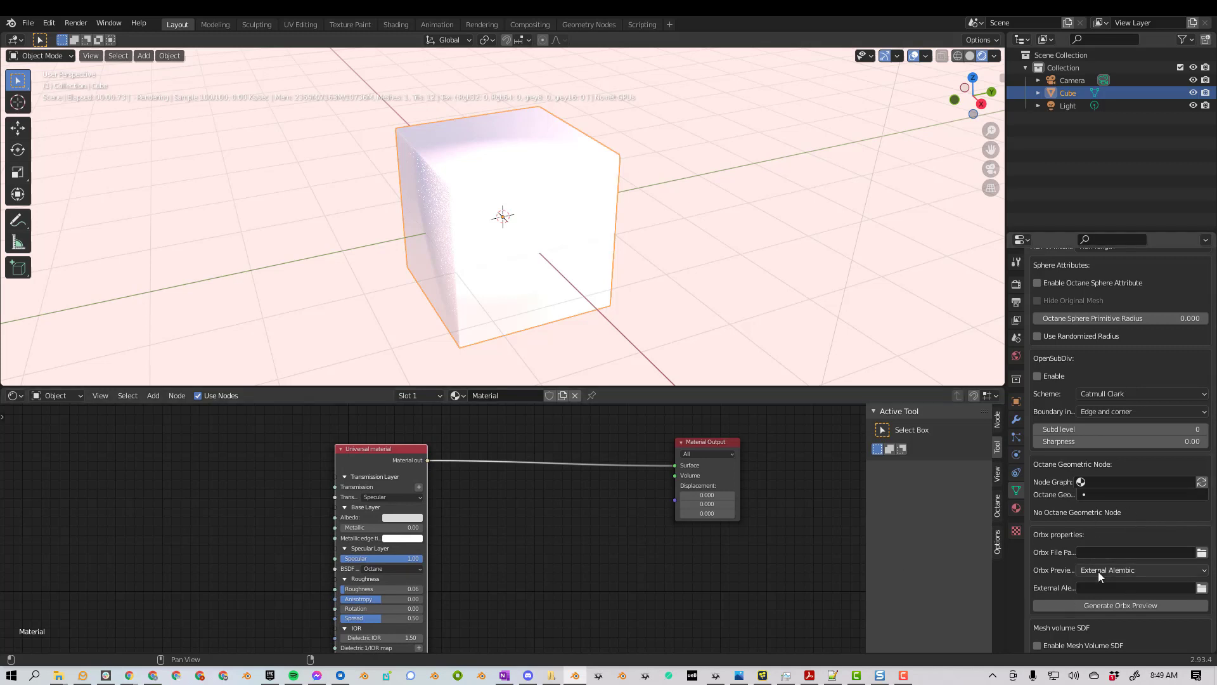
left_click(353, 452)
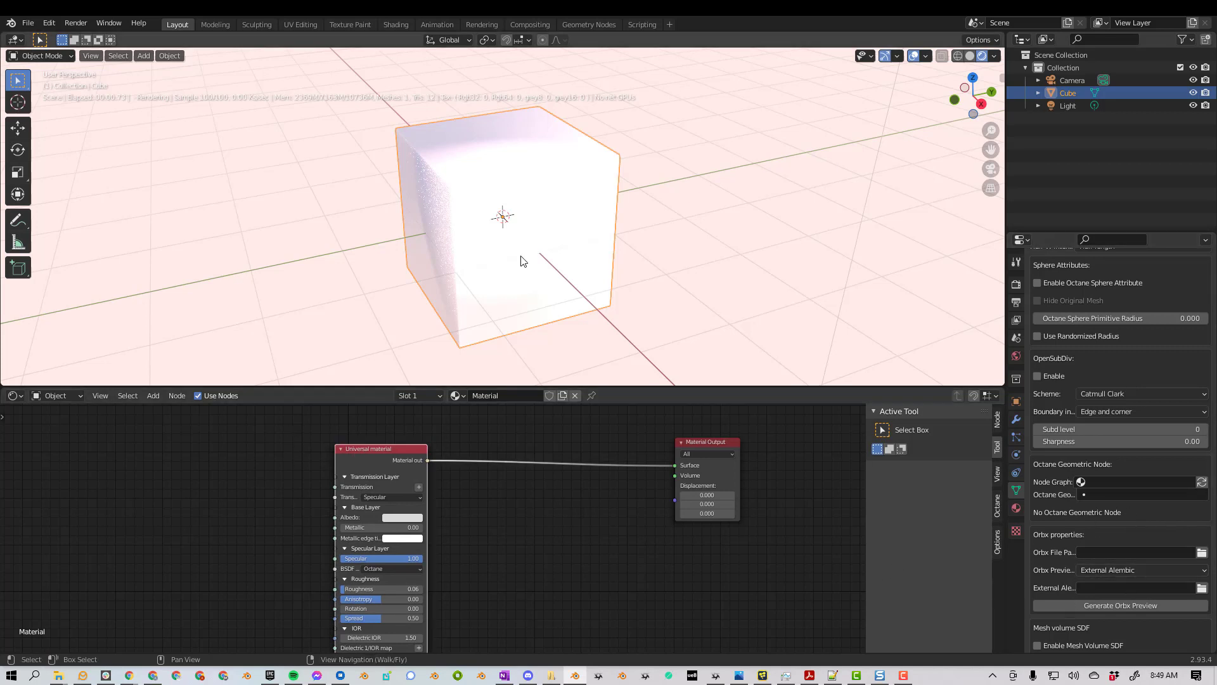
key("x")
scroll(551, 536, "up", 2)
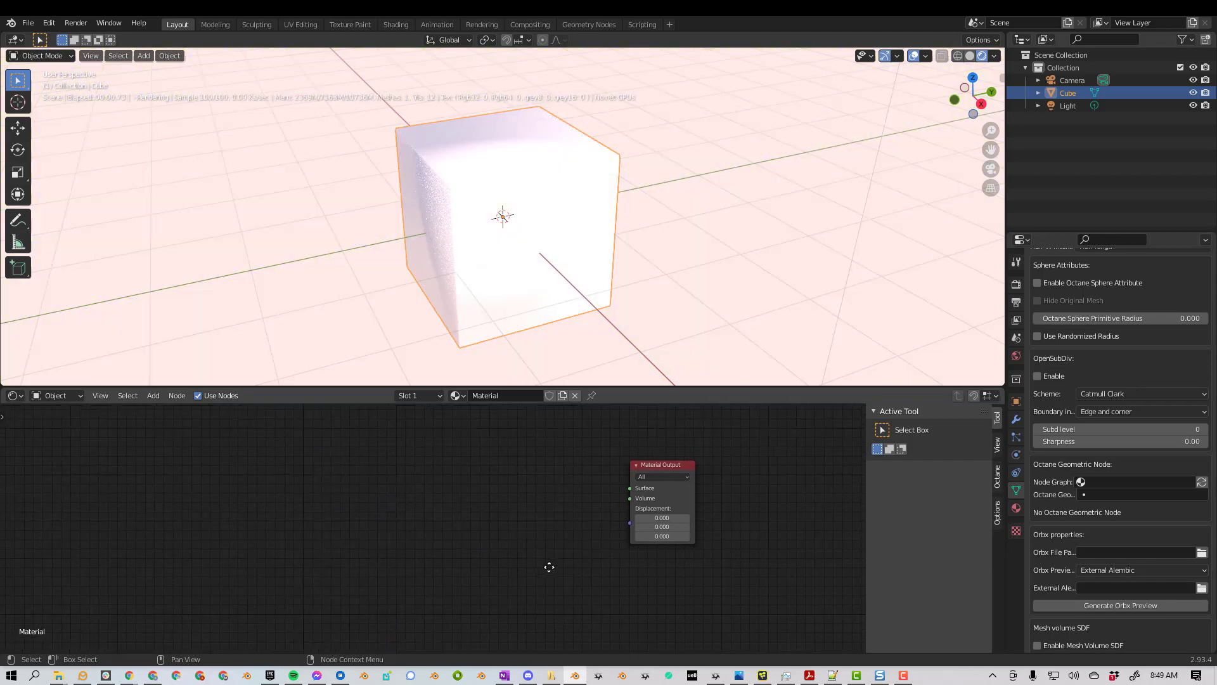
Step: Search for 'proxy' and place an OctaneProxy(BETA) node in the Shader Editor
key("shift+a")
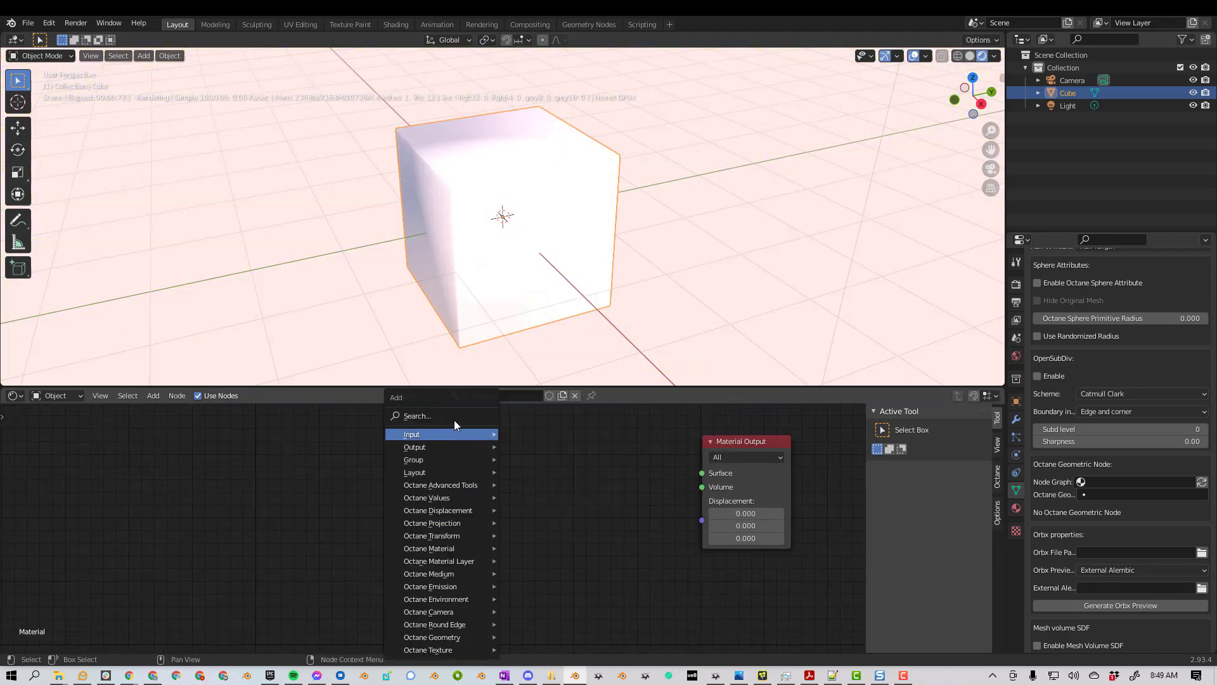
left_click(453, 418)
type("proxy")
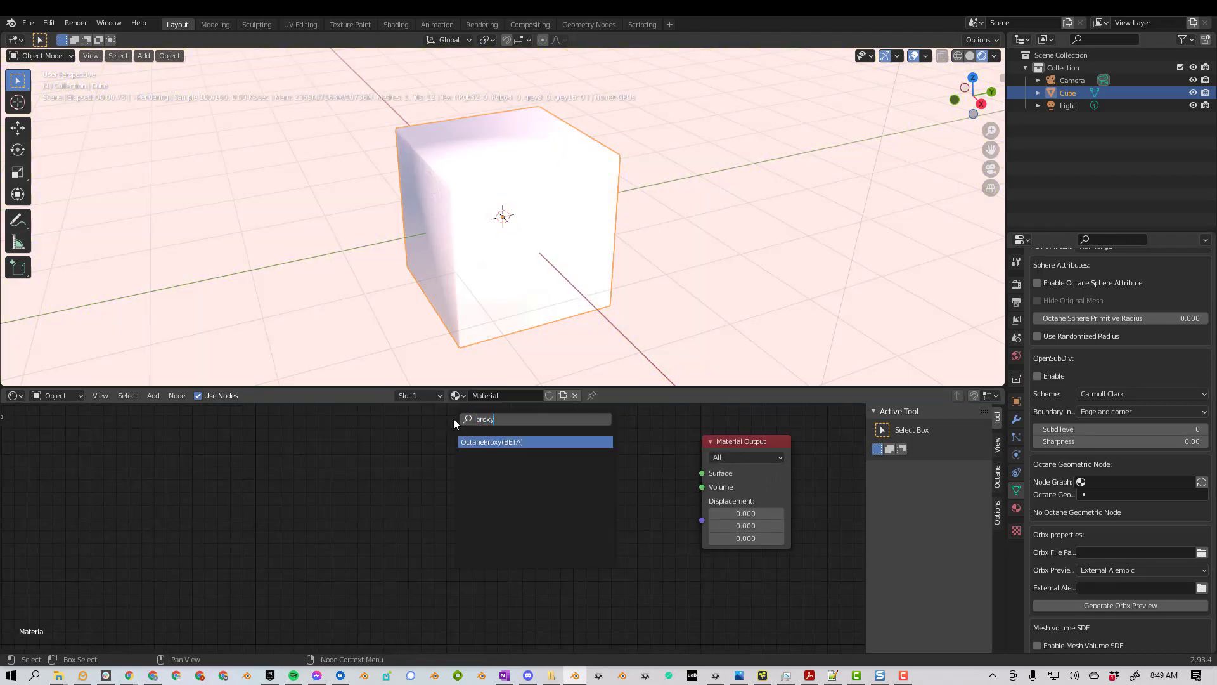
left_click(491, 441)
left_click(485, 485)
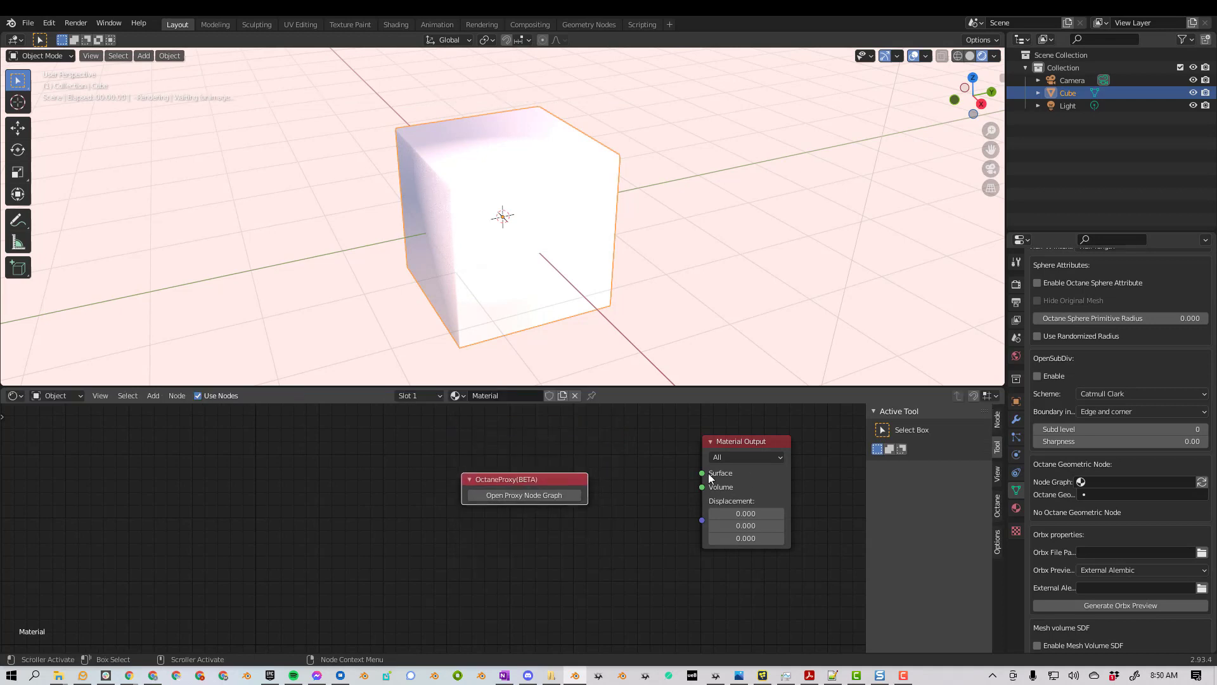
Step: Rename the cube's material to 'Saddle'
left_click(500, 394)
type("Saddle")
key("Return")
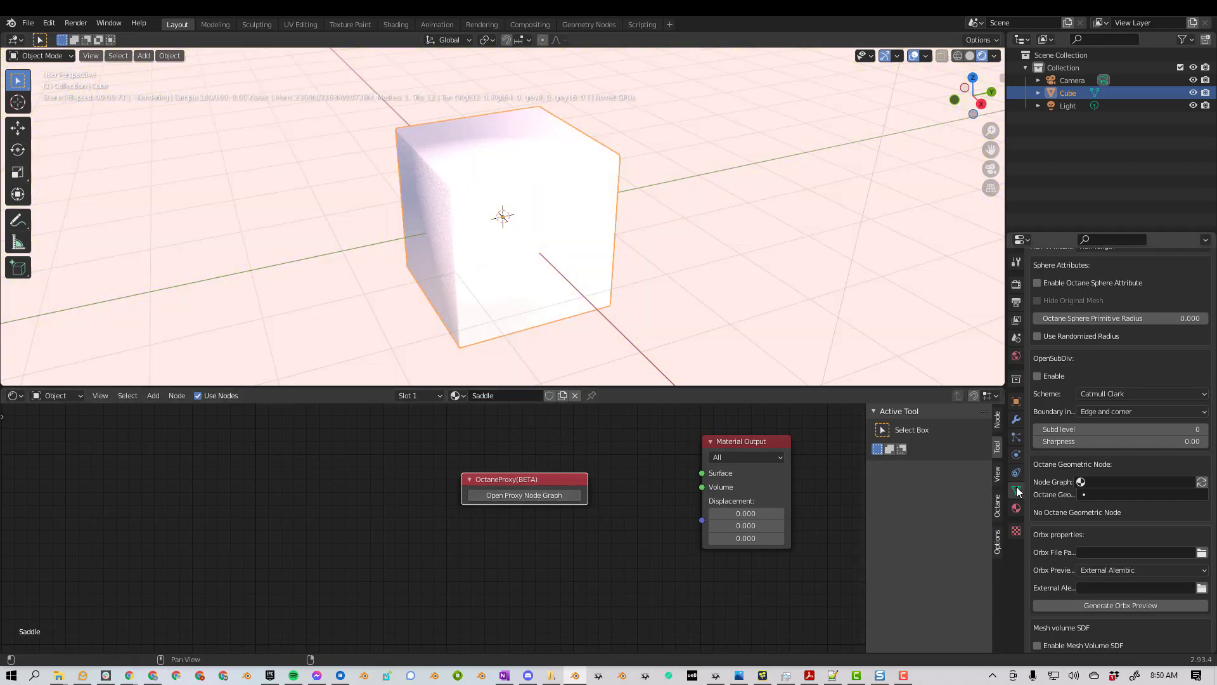
Step: Set Node Graph to Saddle and Octane Geo to OctaneProxy(BETA), then open its proxy graph
left_click(1094, 480)
left_click(1107, 498)
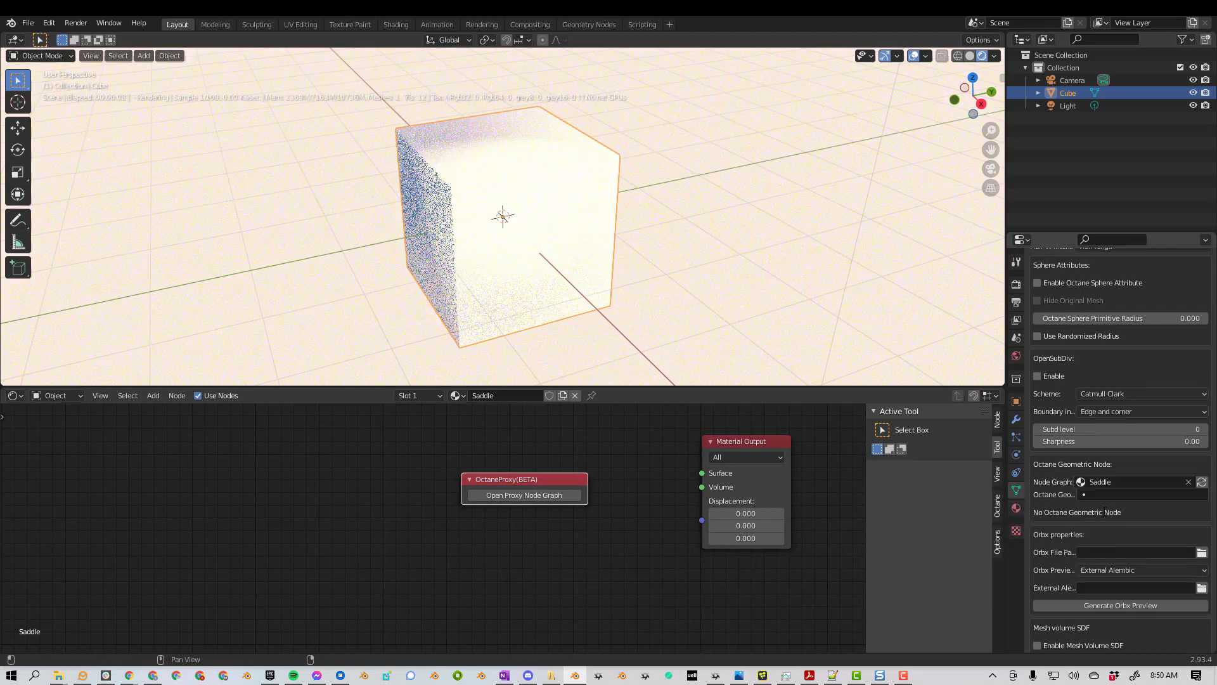
left_click(1106, 497)
left_click(1105, 513)
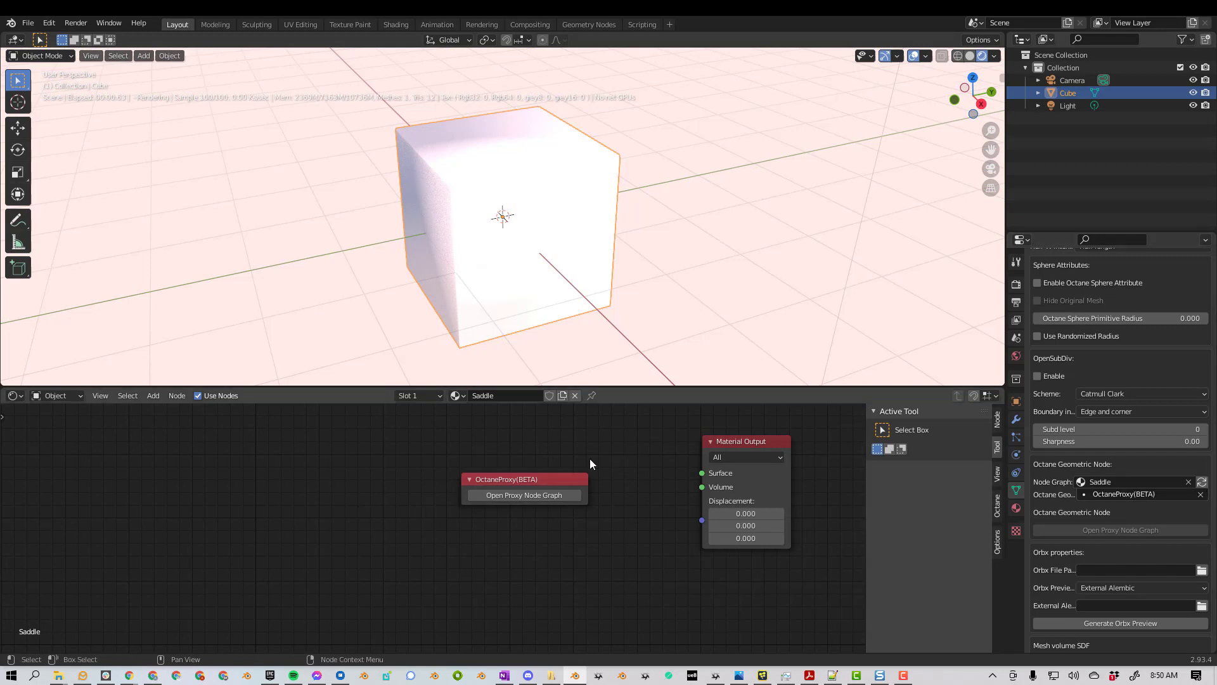
left_click(512, 497)
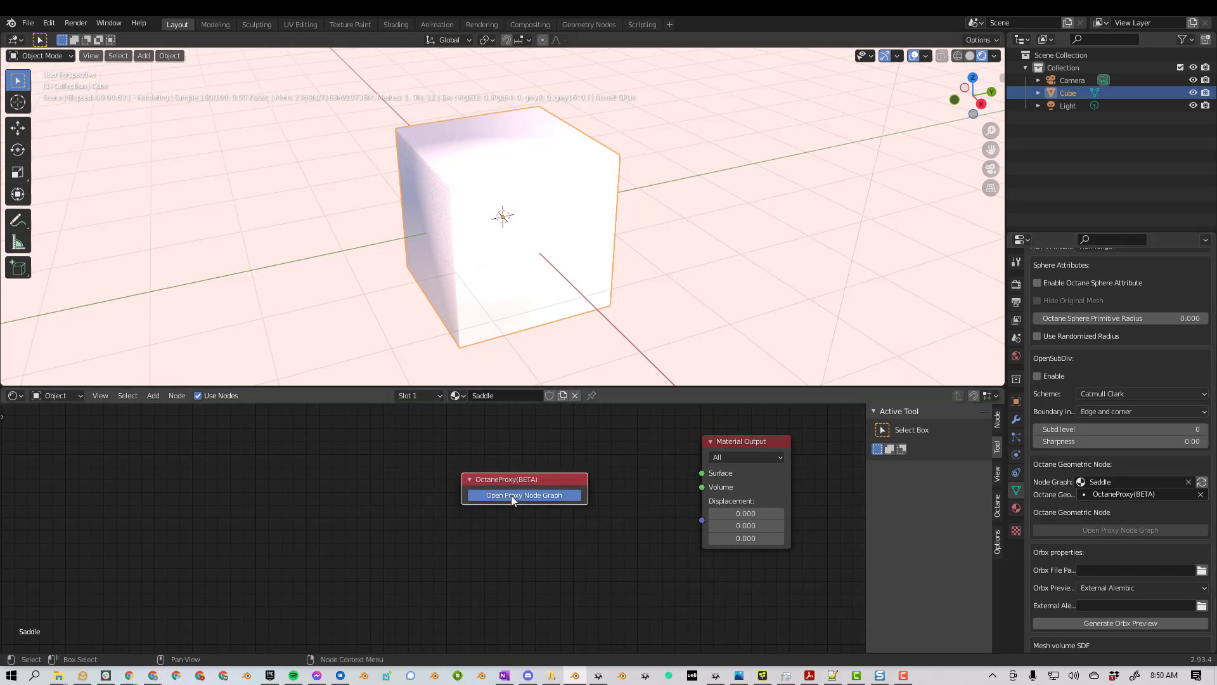
Step: Import Saddle.orbx from the Desktop into the proxy node graph
left_click(589, 670)
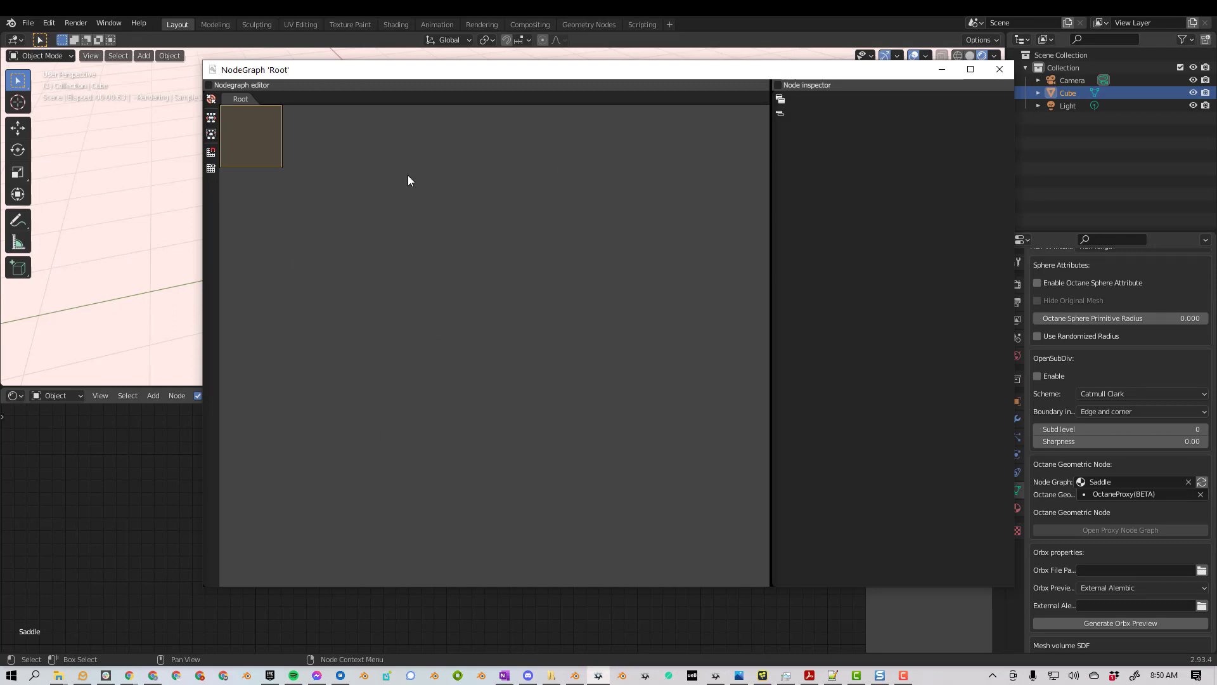
right_click(468, 320)
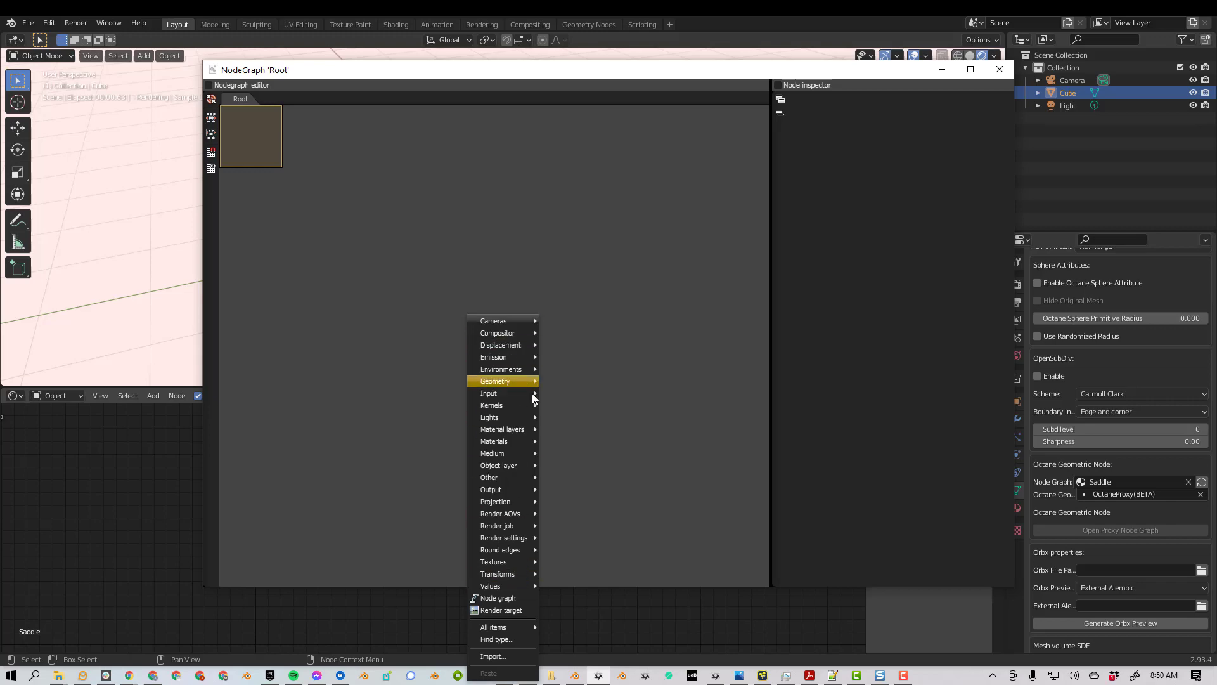
left_click(507, 655)
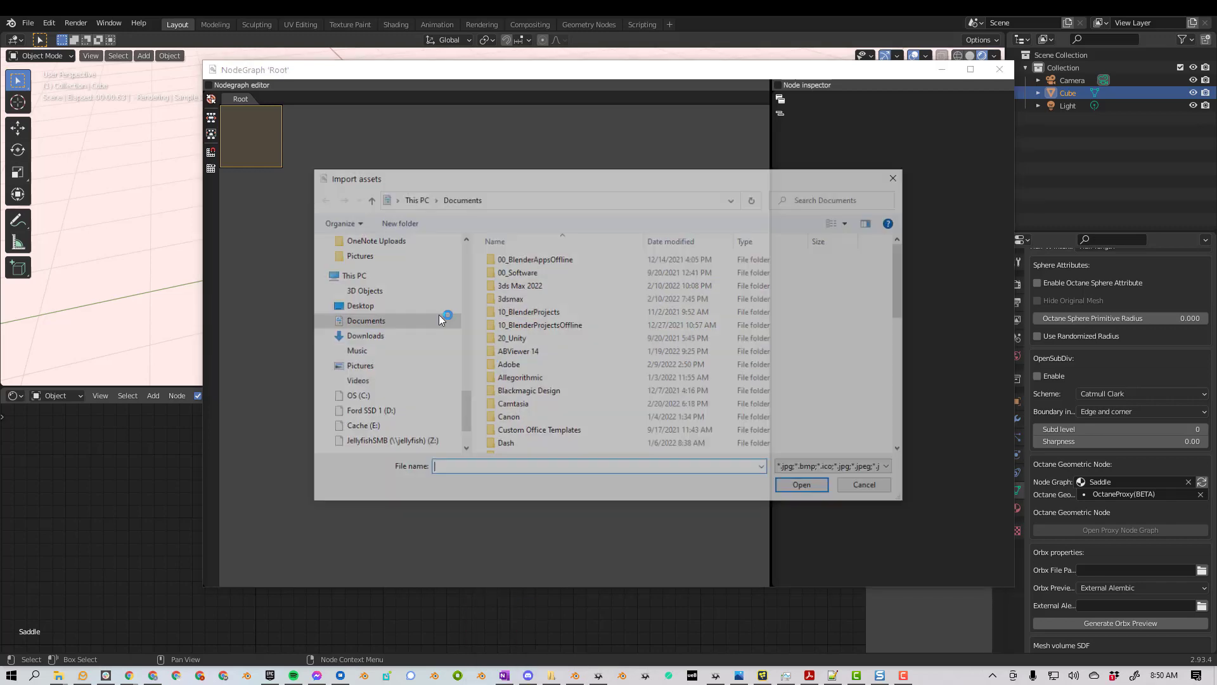
left_click(437, 306)
double_click(650, 269)
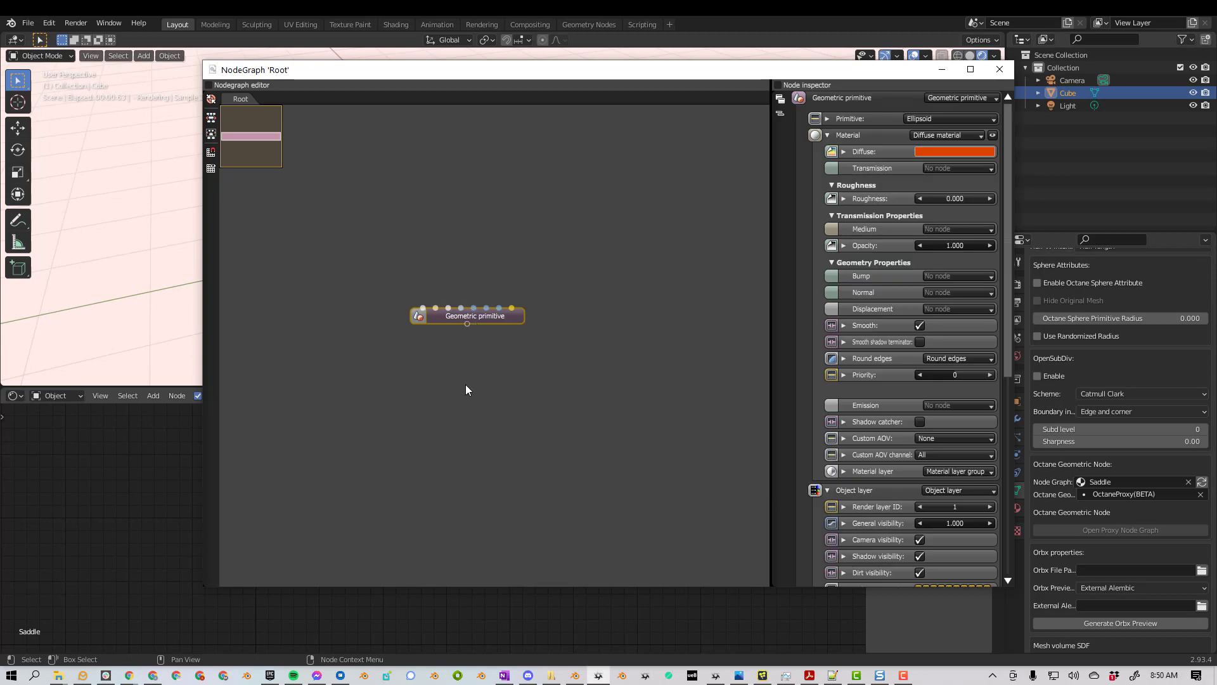
Step: Add a Geometry out node and connect the saddle geometry to it
double_click(490, 387)
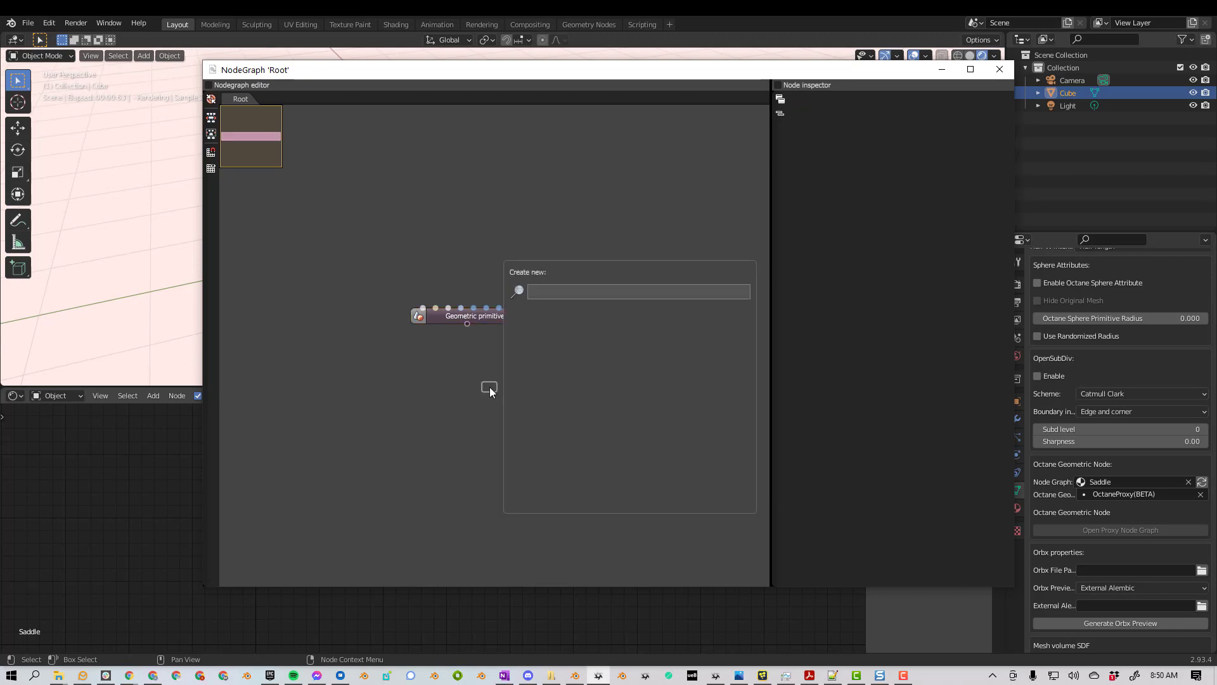
type("geo out")
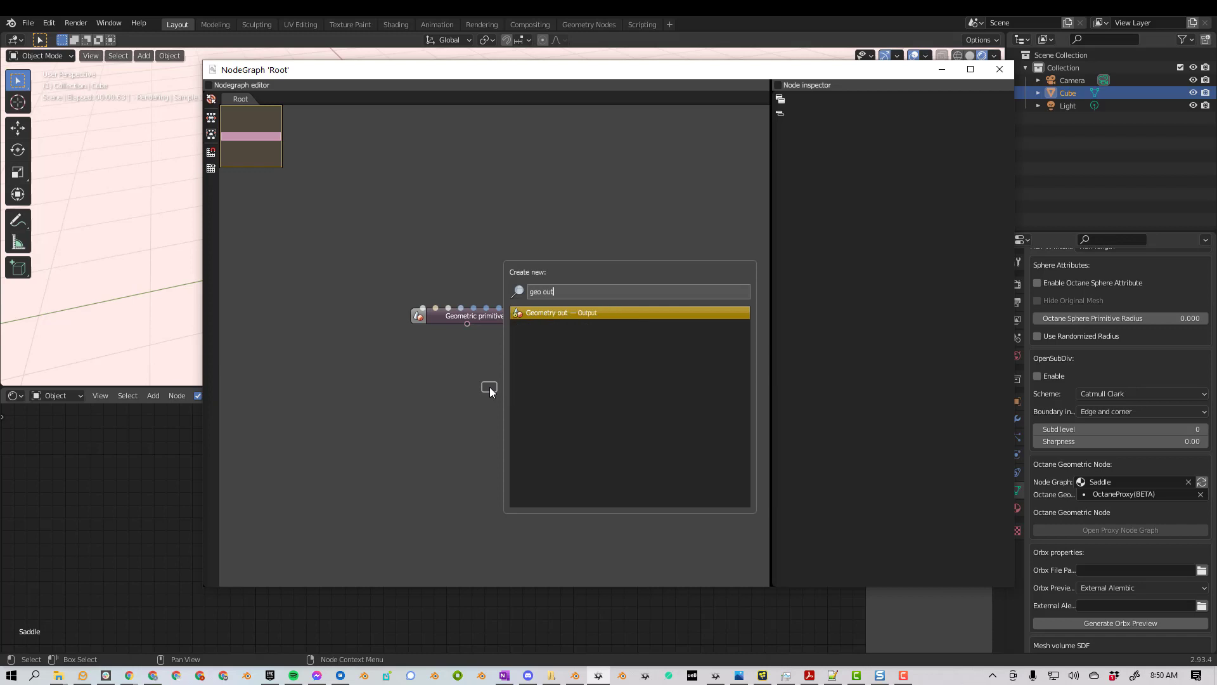
left_click(568, 312)
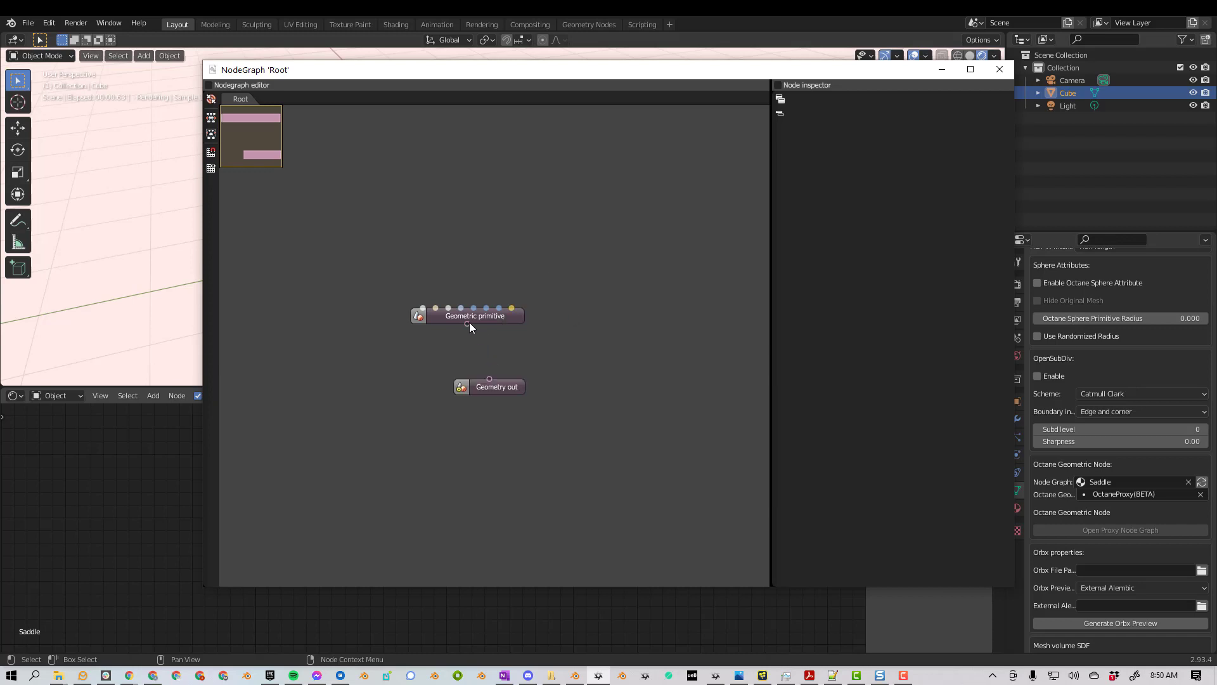
left_click_drag(468, 324, 477, 383)
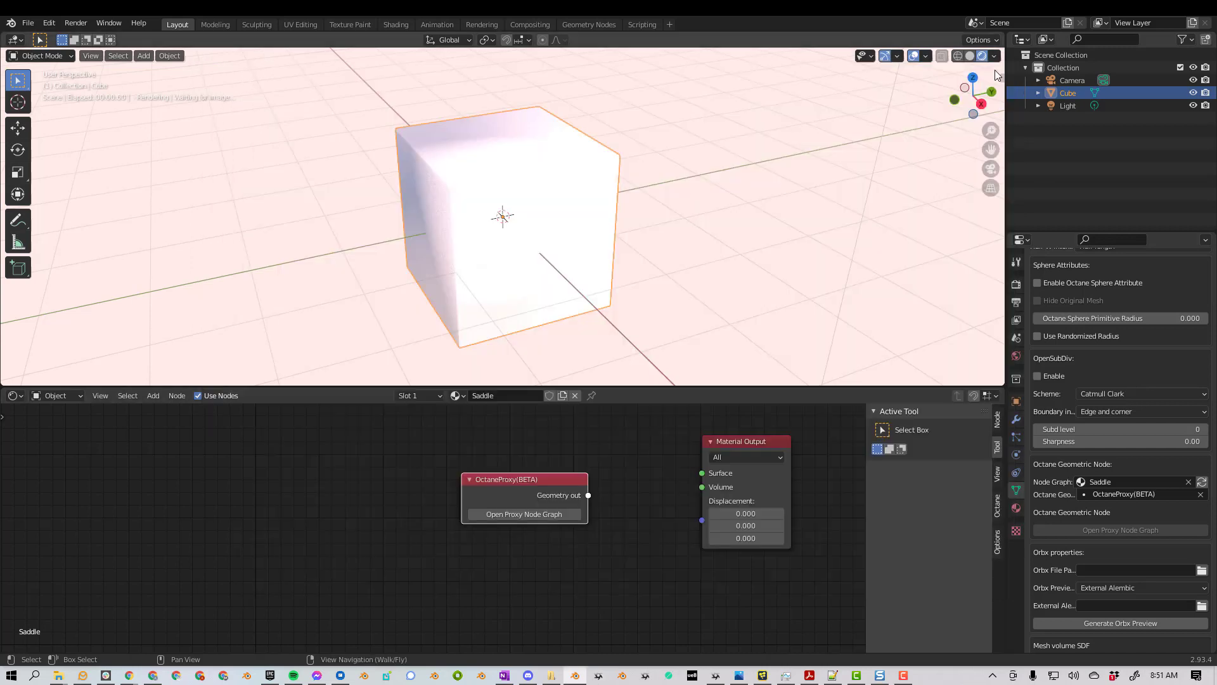
Step: Set the Material Output target to Octane and link the proxy into its Octane Geometry input
left_click(999, 69)
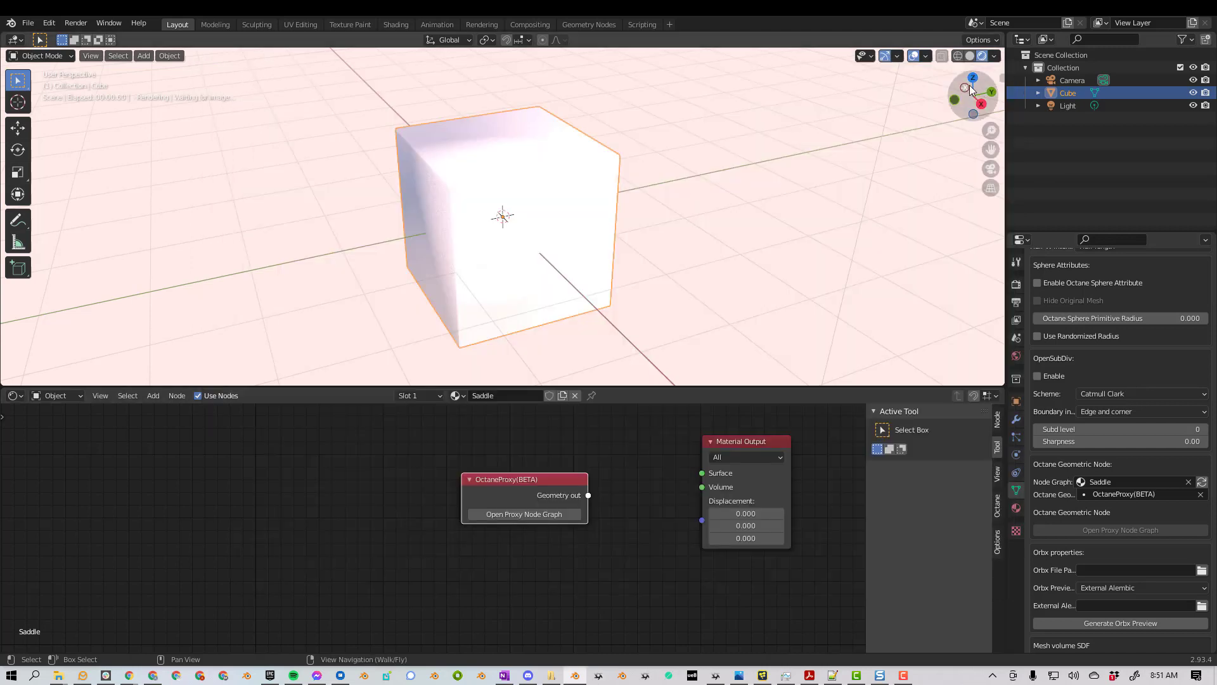
left_click_drag(555, 504, 656, 503)
left_click(729, 457)
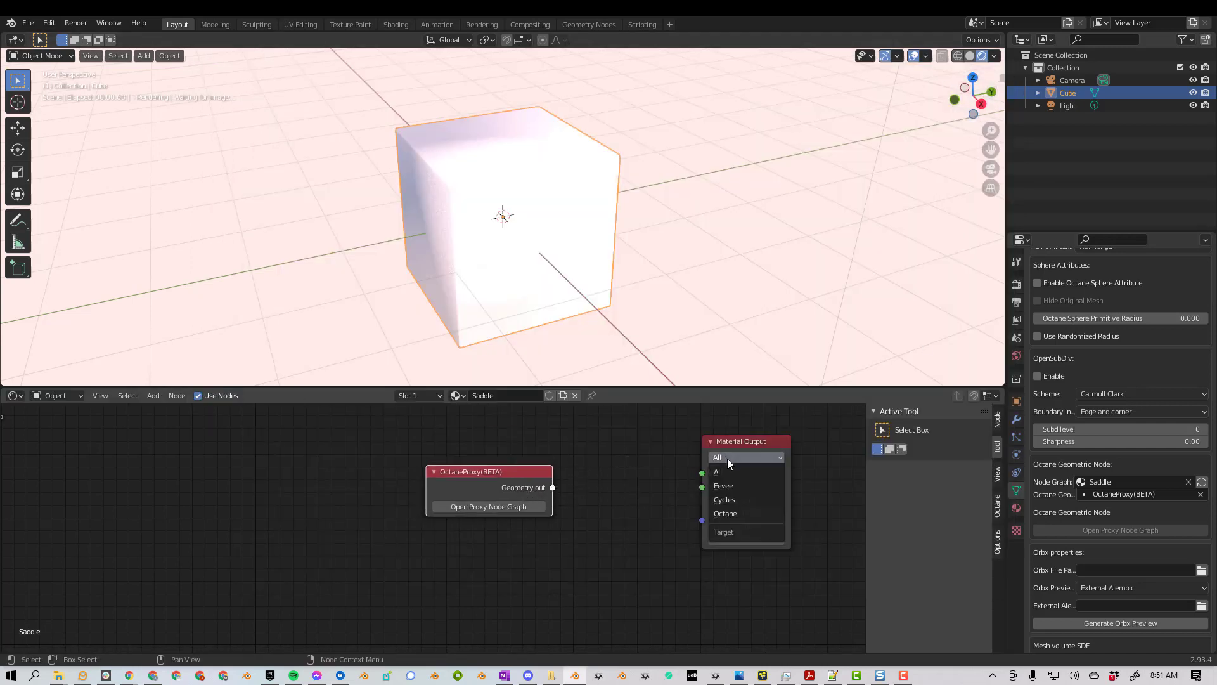
left_click(729, 513)
left_click_drag(554, 487, 702, 501)
Step: Orbit around the rendered orange saddle and reopen the proxy node graph
middle_click_drag(609, 355, 588, 313)
key("shift+space")
key("r")
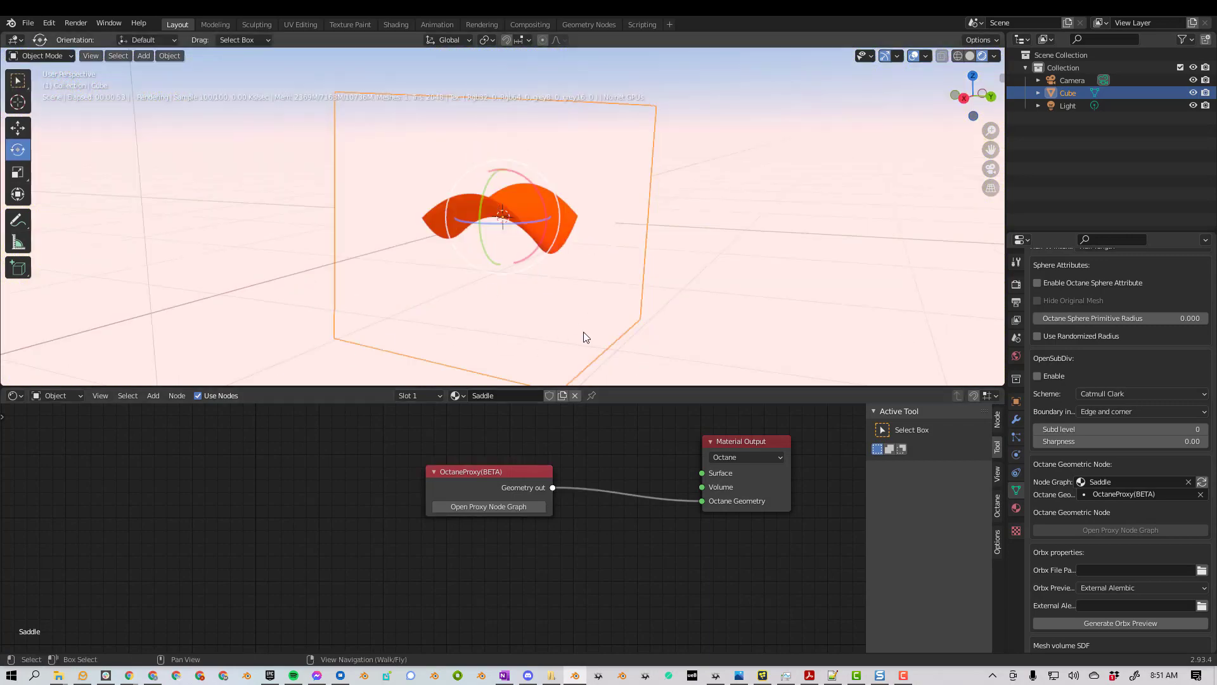
left_click(508, 506)
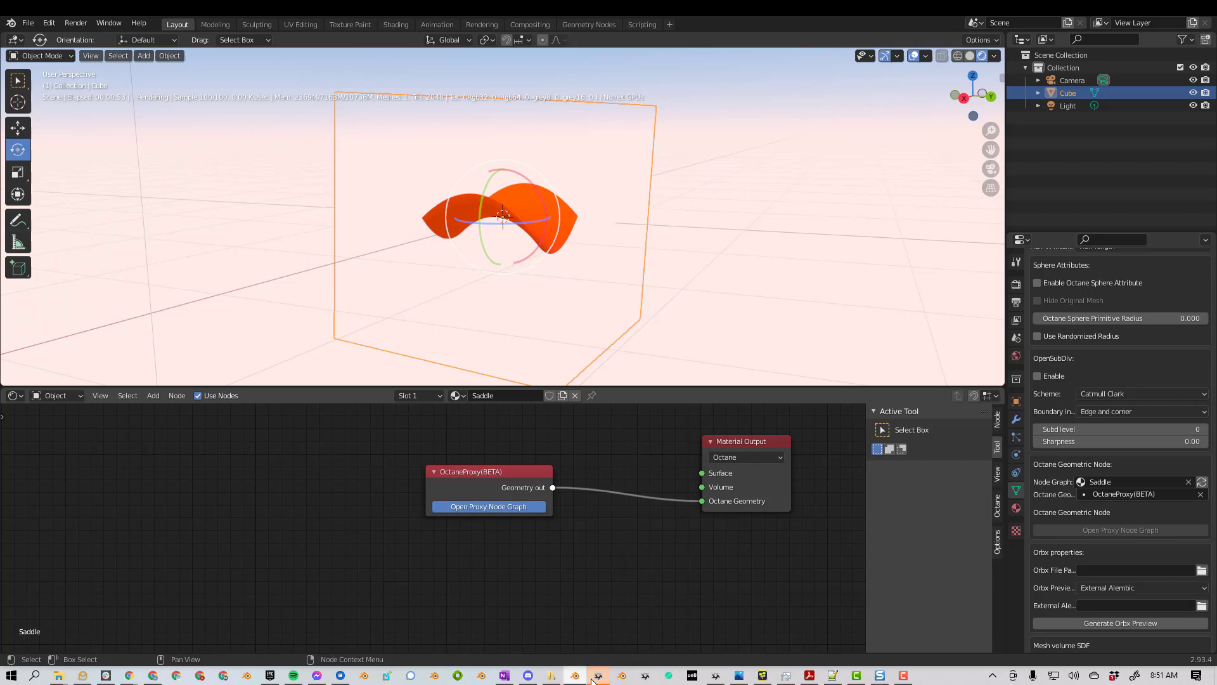
Step: Drop Attic_NVIDIA.usd from File Explorer into the node graph and wire it into Geometry out
key("alt+Tab")
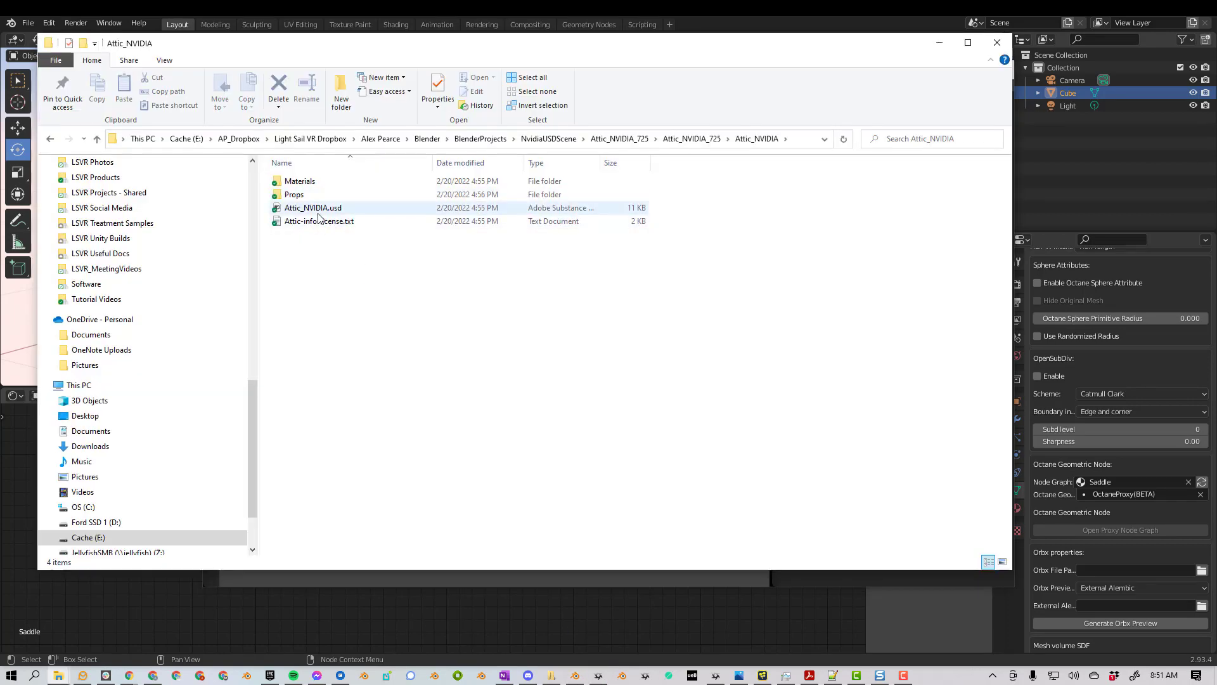
left_click_drag(302, 207, 508, 203)
key("alt+Tab")
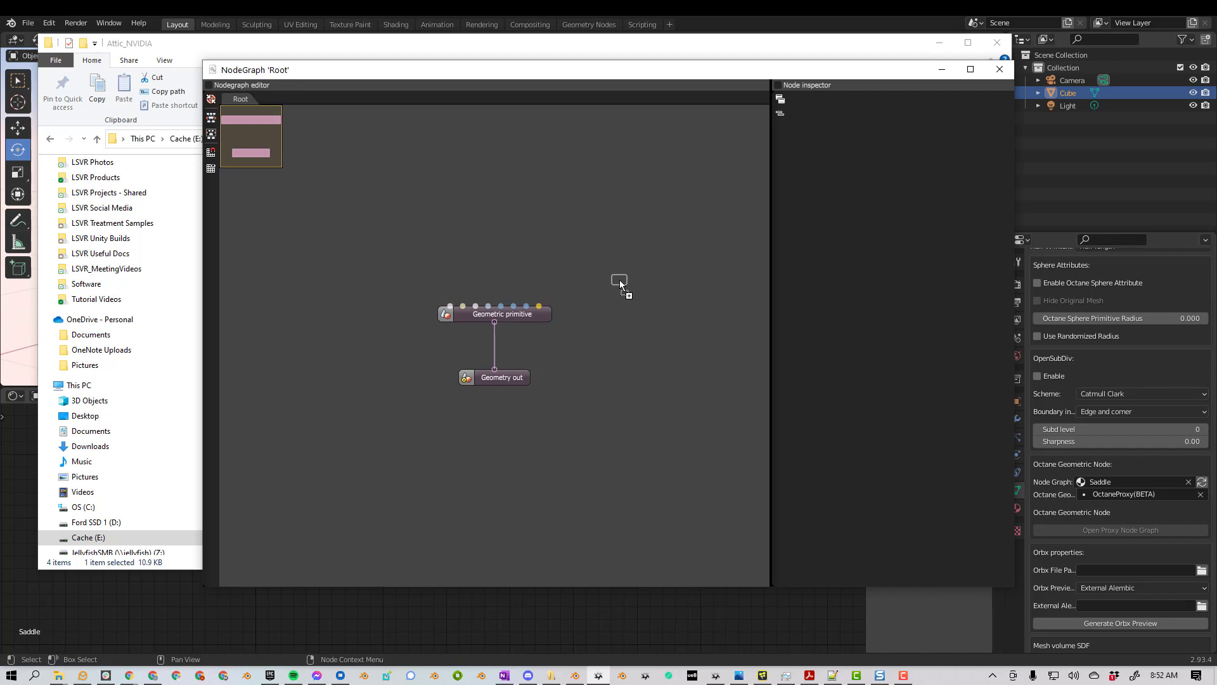
left_click_drag(619, 280, 619, 279)
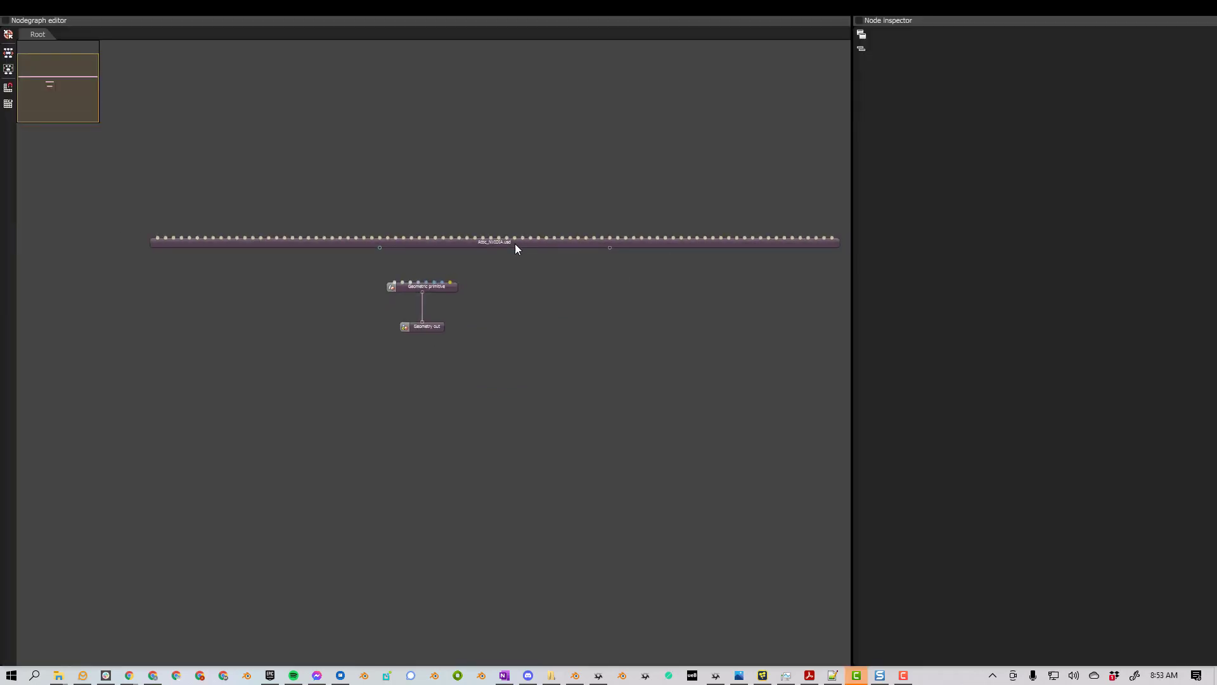
scroll(497, 241, "up", 2)
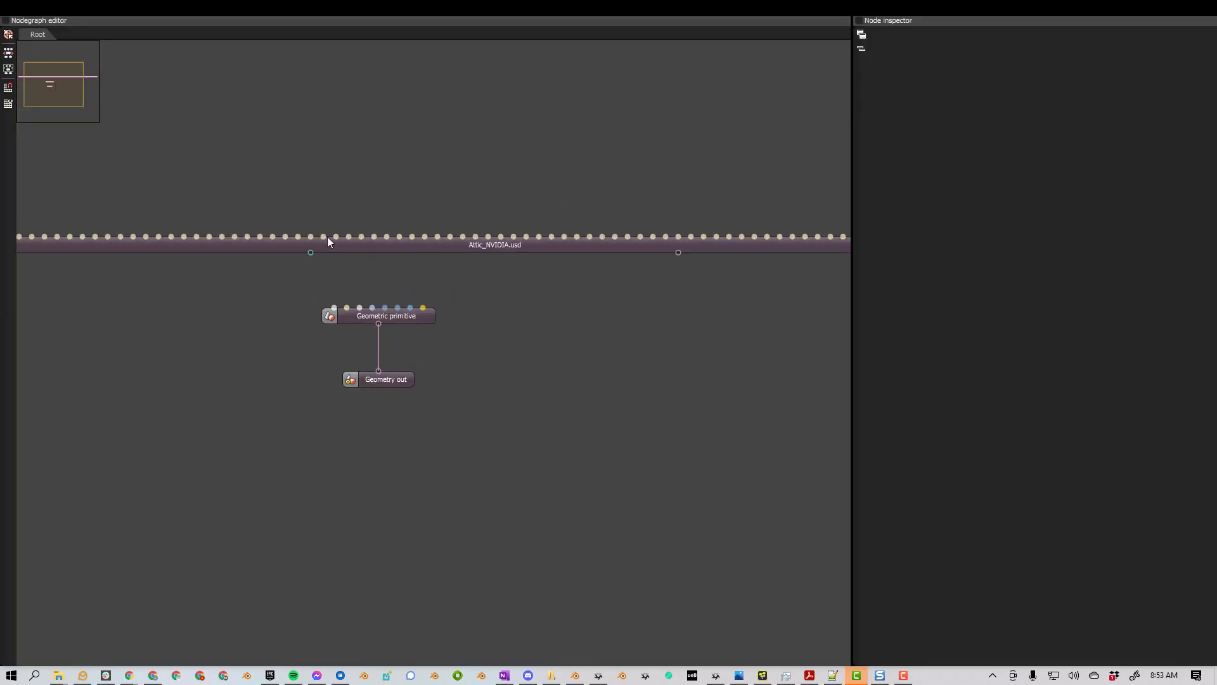
mouse_move(310, 253)
left_mouse_down()
mouse_move(204, 311)
mouse_move(322, 272)
left_mouse_up()
left_click_drag(678, 253, 378, 373)
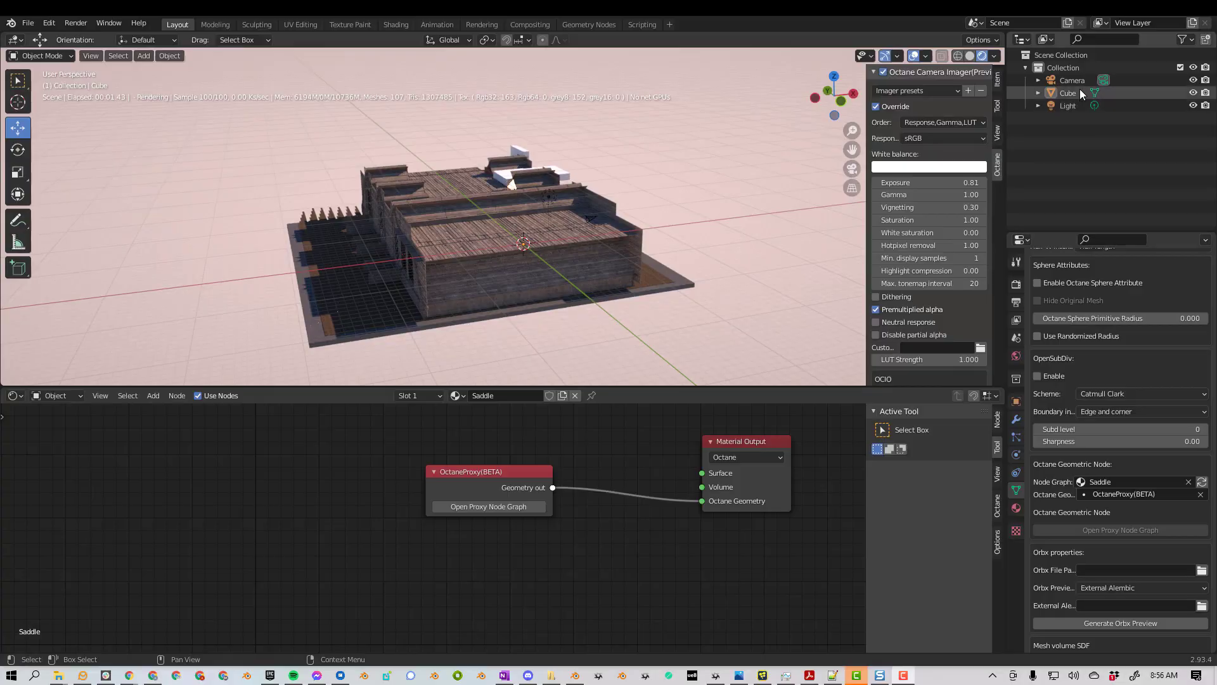
Step: Select the Cube, then orbit and zoom into the attic to see shelves, jars and windows
left_click(1081, 93)
middle_click_drag(598, 208, 576, 281)
scroll(576, 282, "up", 6)
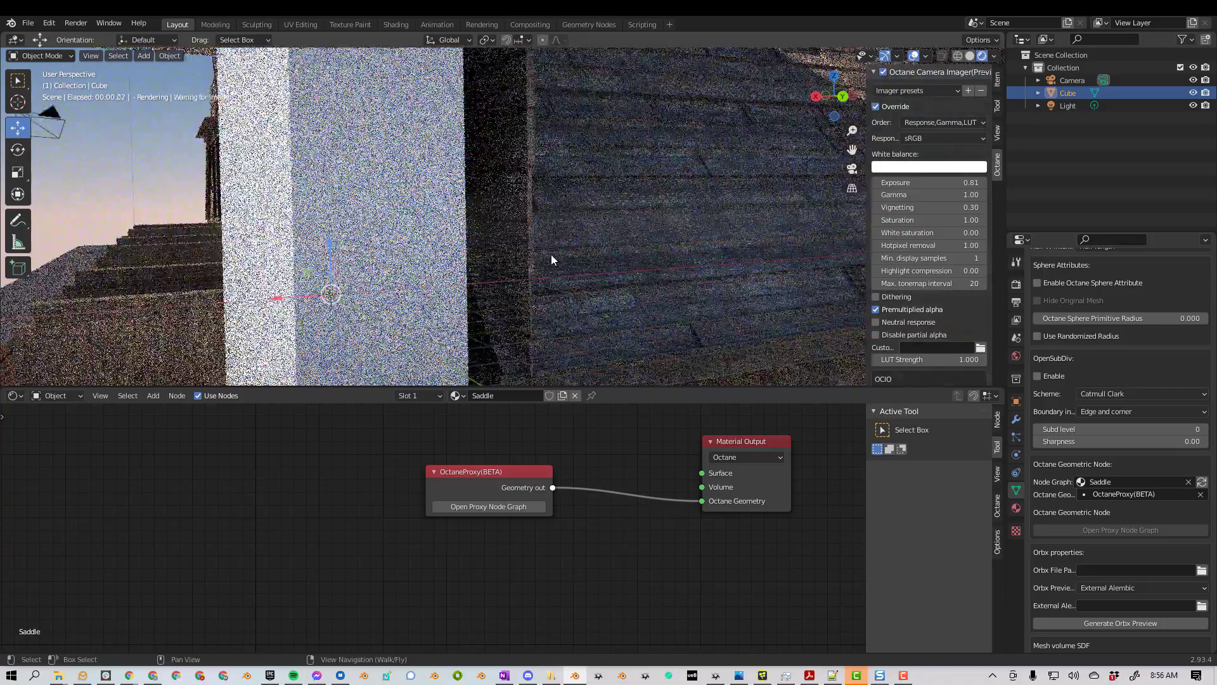
scroll(550, 253, "up", 6)
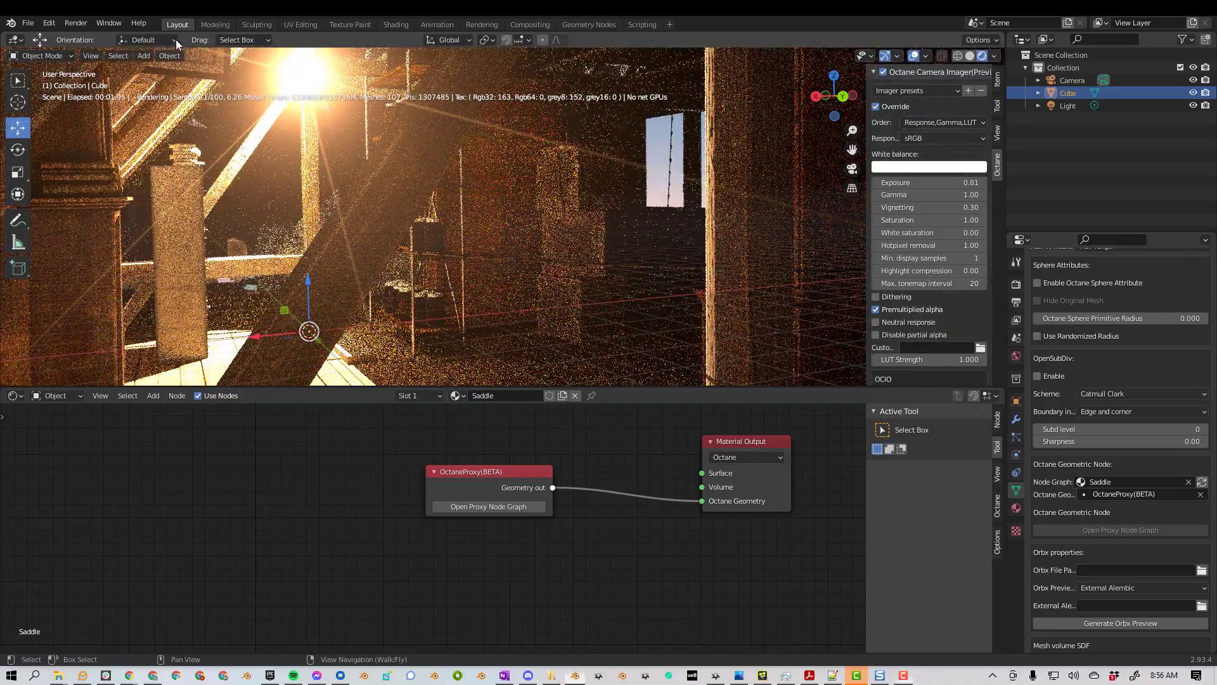
scroll(534, 209, "up", 5)
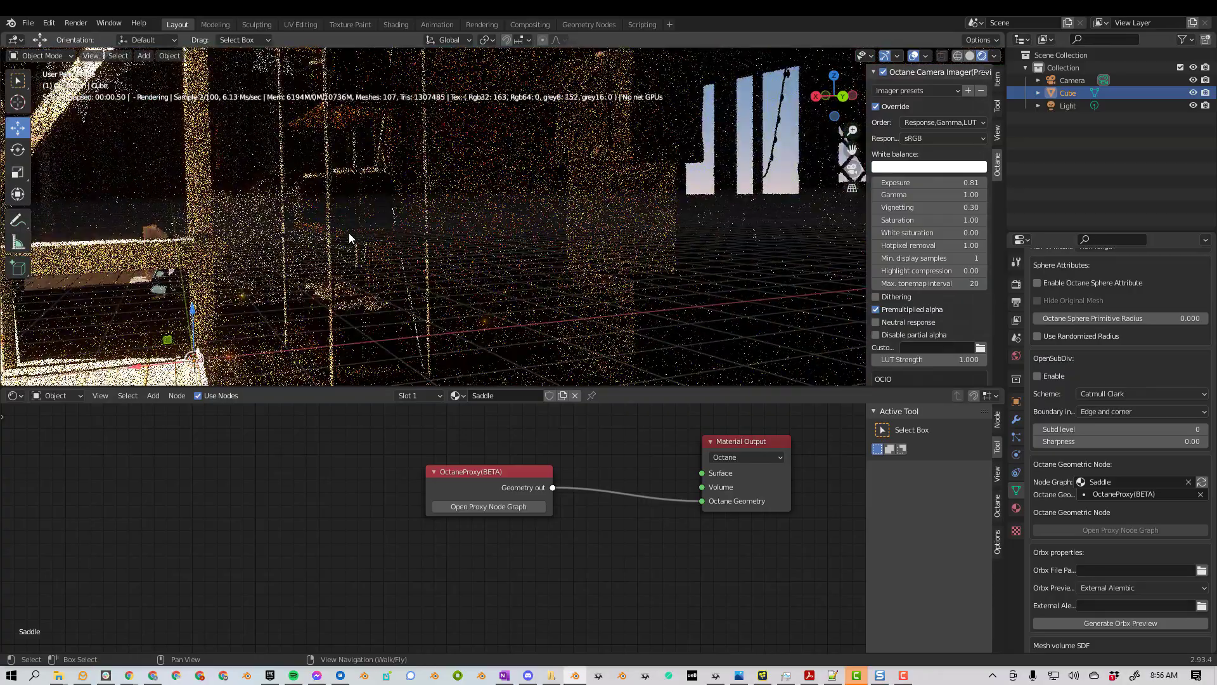
middle_click_drag(349, 238, 480, 331)
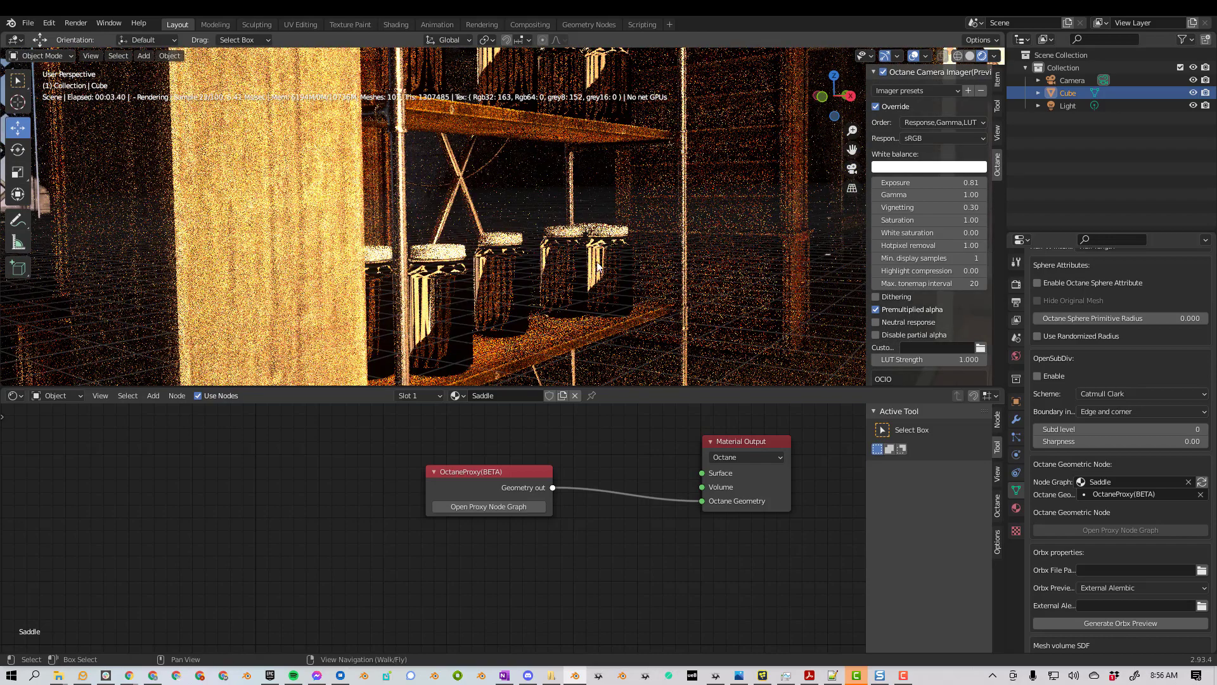